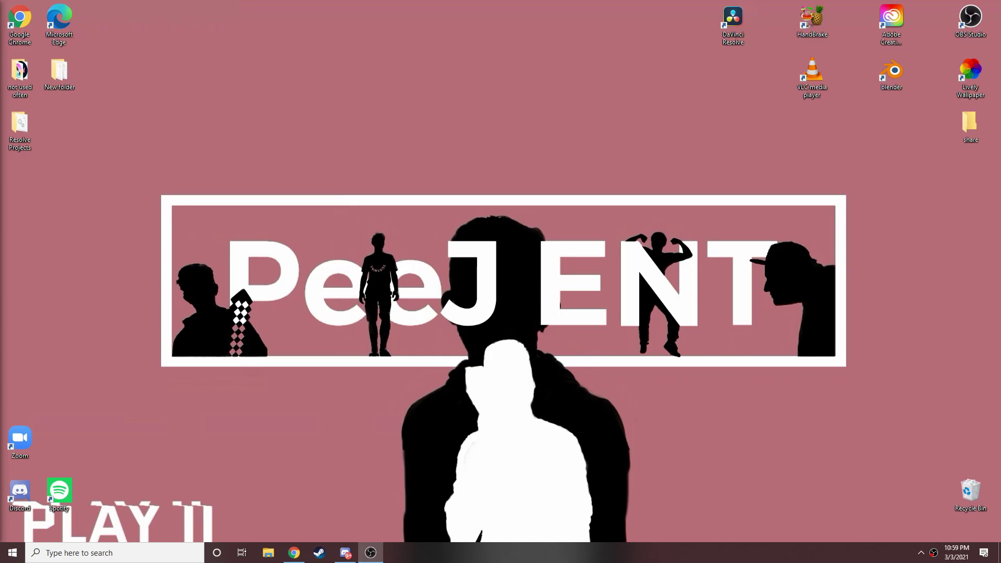
Launch DaVinci Resolve as administrator from the Windows search results.
{"action": "left_click", "coordinate": [151, 553]}
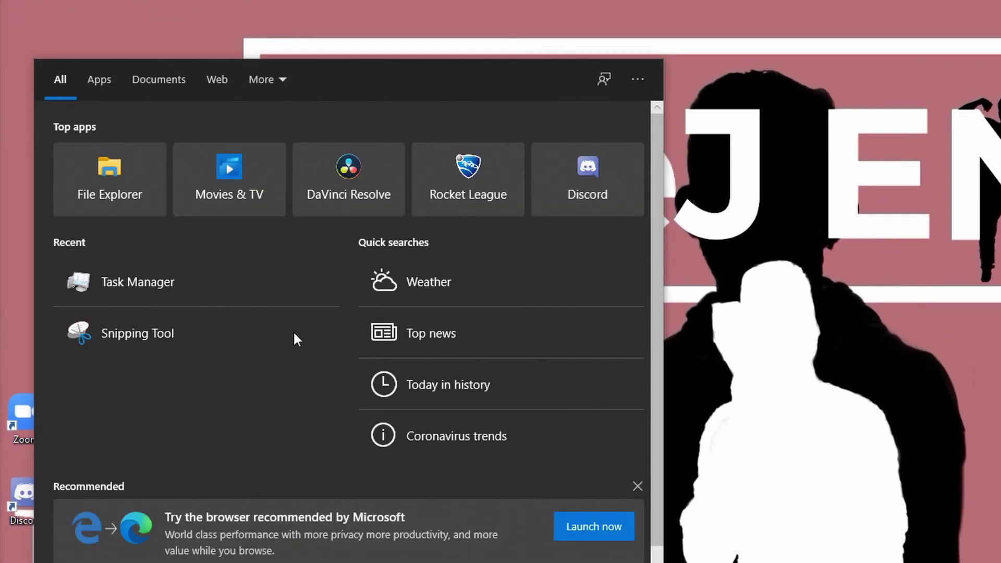
{"action": "right_click", "coordinate": [369, 192]}
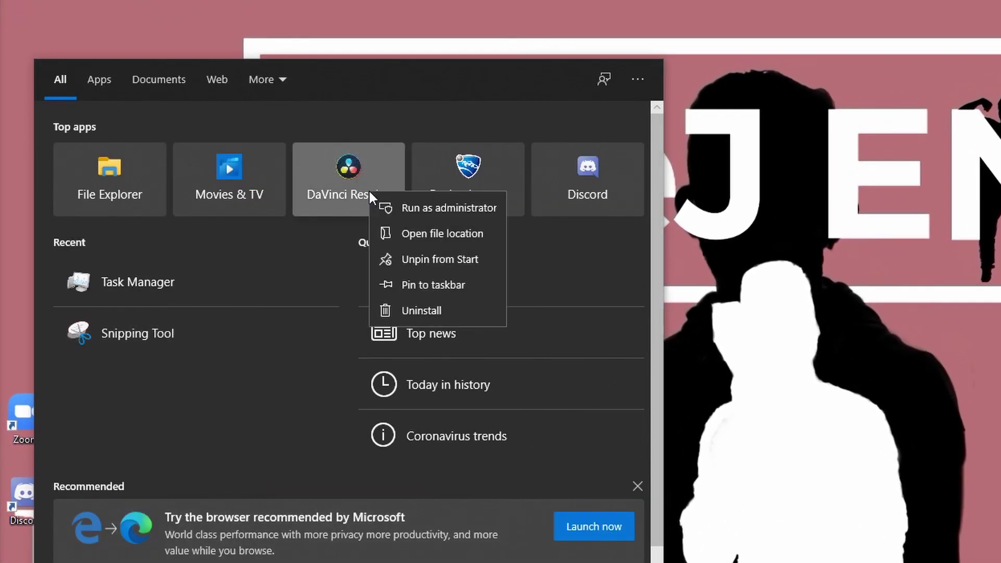
{"action": "left_click", "coordinate": [424, 208]}
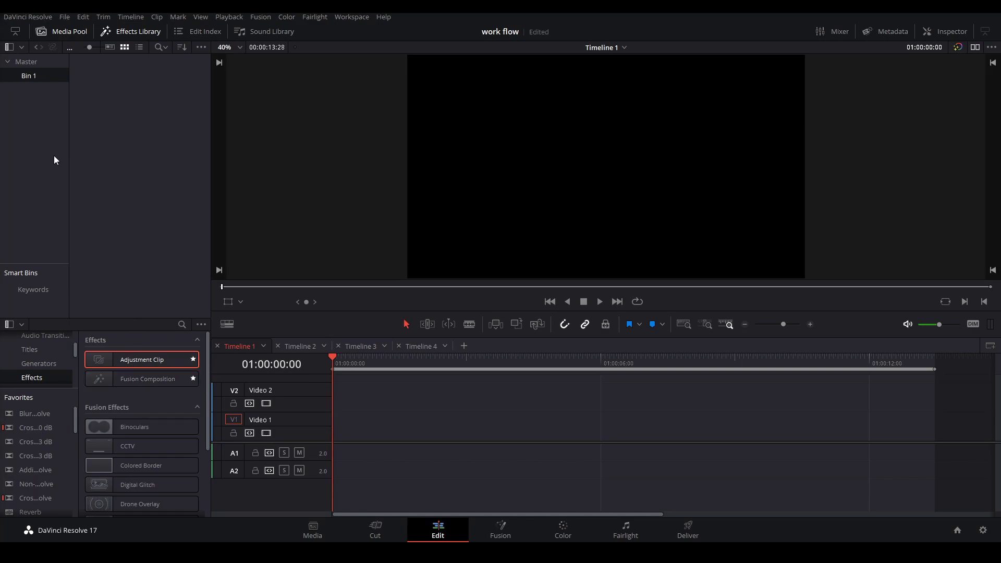
Drag an Adjustment Clip from the Effects Library's Toolbox > Effects onto track V2.
{"action": "left_click", "coordinate": [128, 32]}
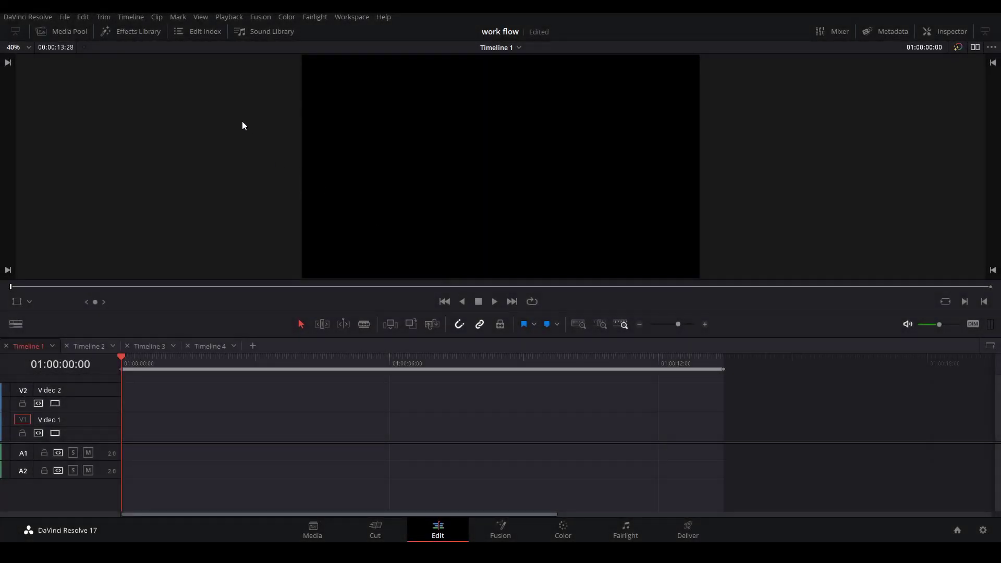
{"action": "left_click", "coordinate": [148, 31]}
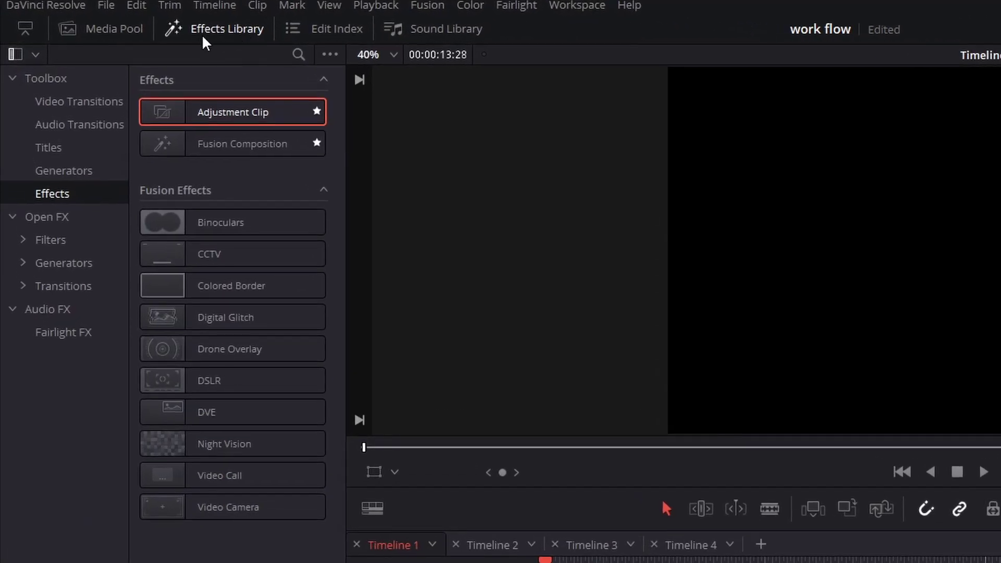
{"action": "left_click", "coordinate": [76, 76]}
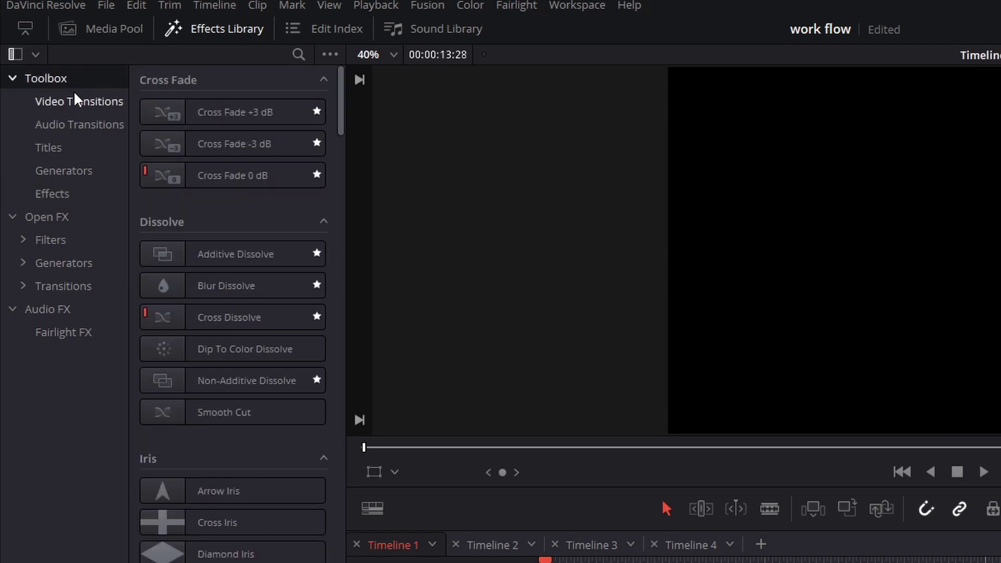
{"action": "left_click", "coordinate": [76, 191]}
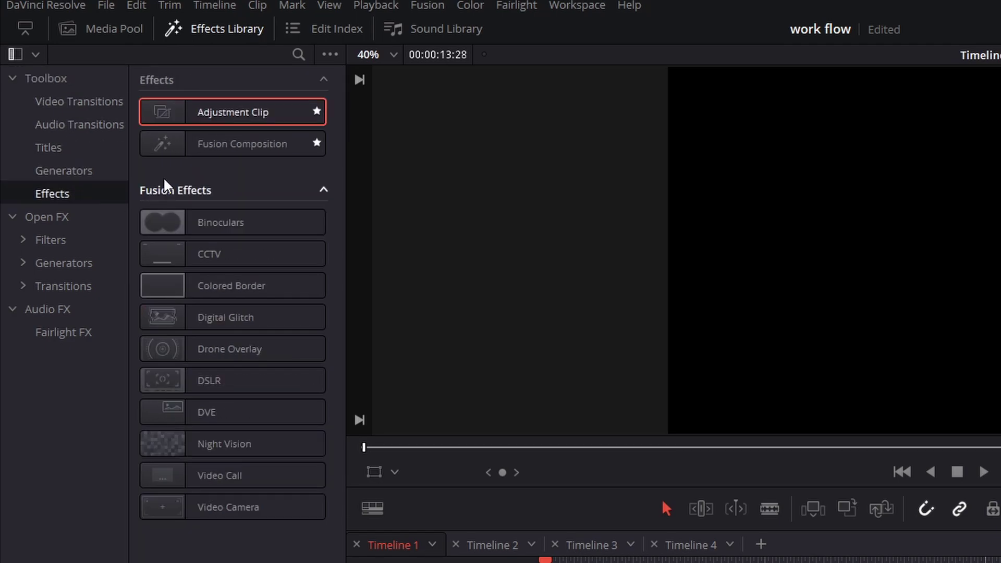
{"action": "left_click_drag", "start_coordinate": [204, 114], "coordinate": [637, 560]}
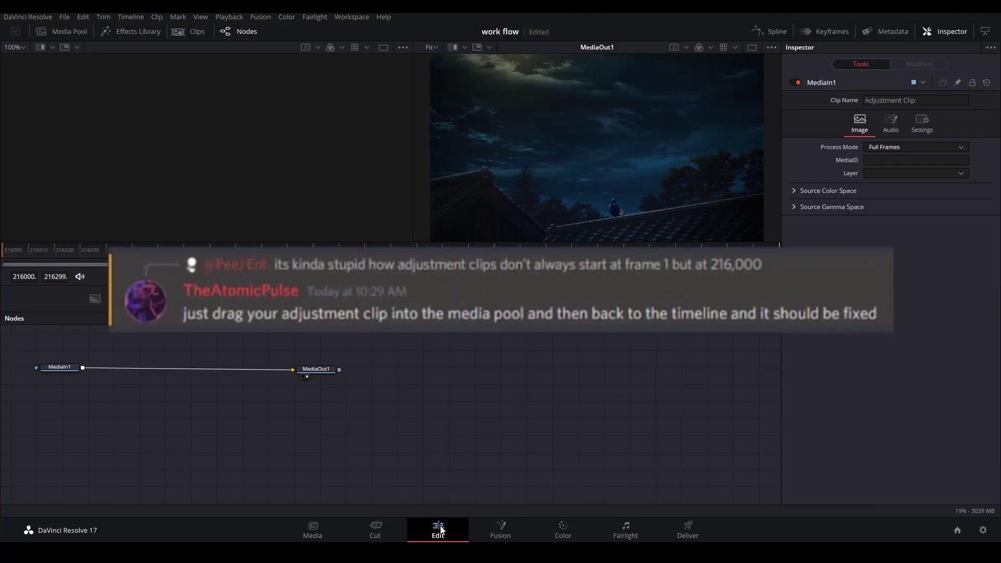
Store the V2 Adjustment Clip in Bin 1 of the Media Pool.
{"action": "left_click", "coordinate": [438, 530]}
{"action": "left_click", "coordinate": [35, 76]}
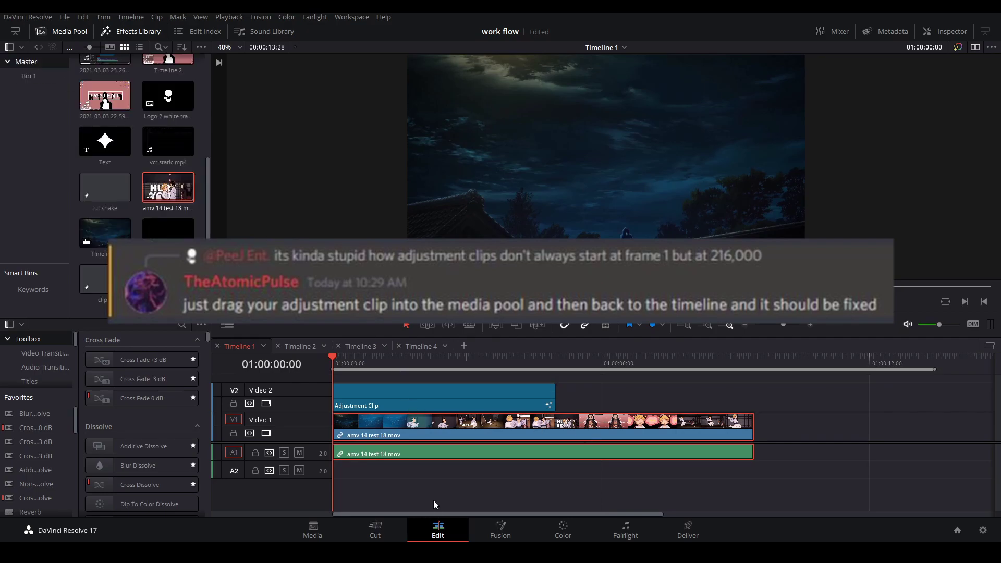
{"action": "left_click", "coordinate": [35, 74]}
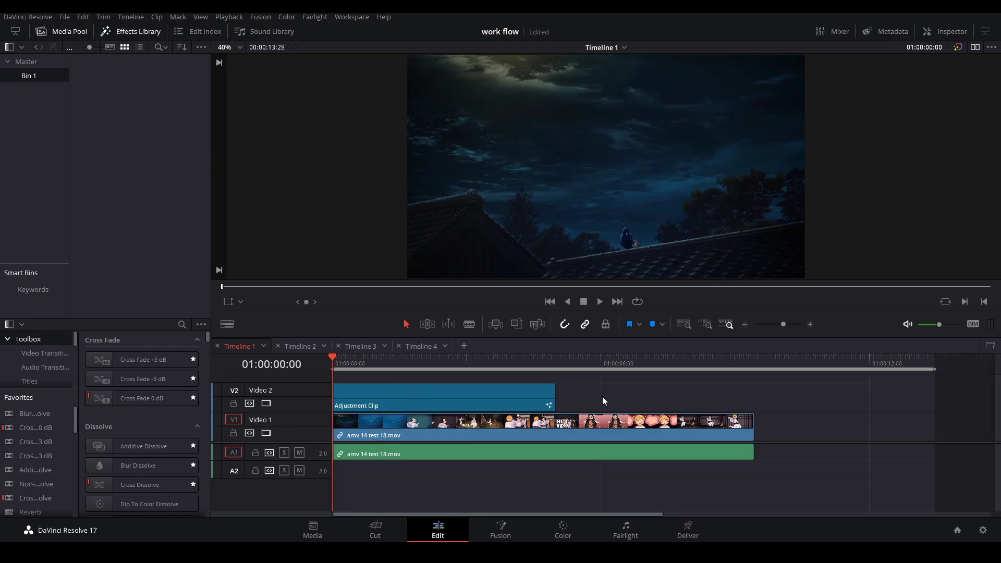
{"action": "left_click_drag", "start_coordinate": [439, 396], "coordinate": [110, 118]}
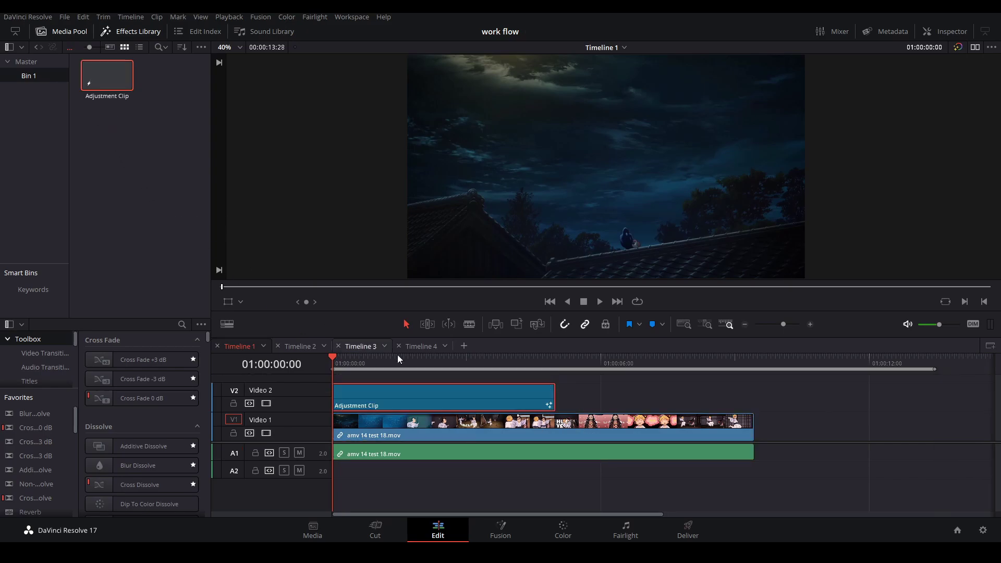
Replace the timeline Adjustment Clip with the Bin 1 copy on V2 and open it in Fusion.
{"action": "key", "text": "Delete"}
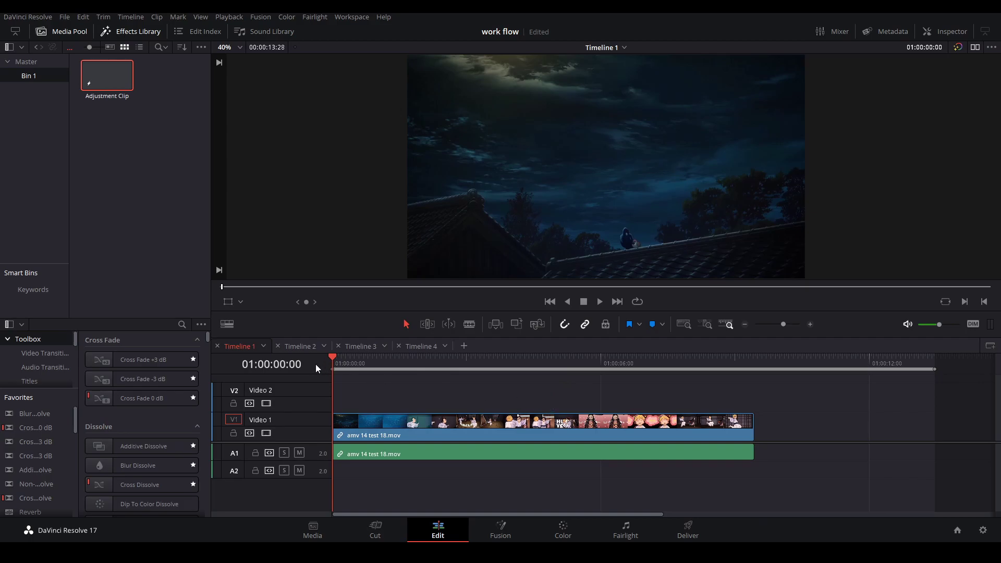
{"action": "left_click_drag", "start_coordinate": [101, 92], "coordinate": [339, 392]}
{"action": "left_click", "coordinate": [352, 362]}
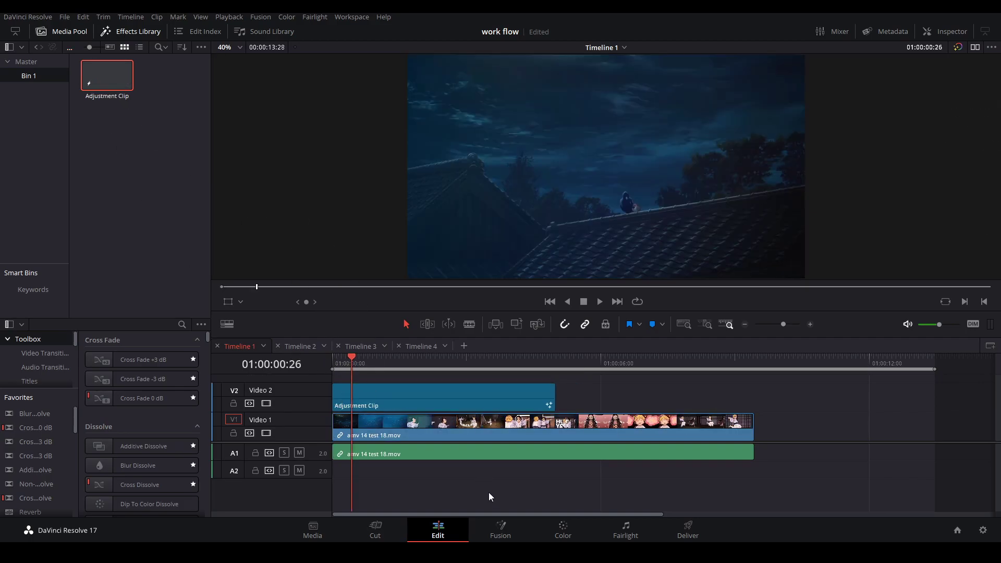
{"action": "left_click", "coordinate": [501, 525]}
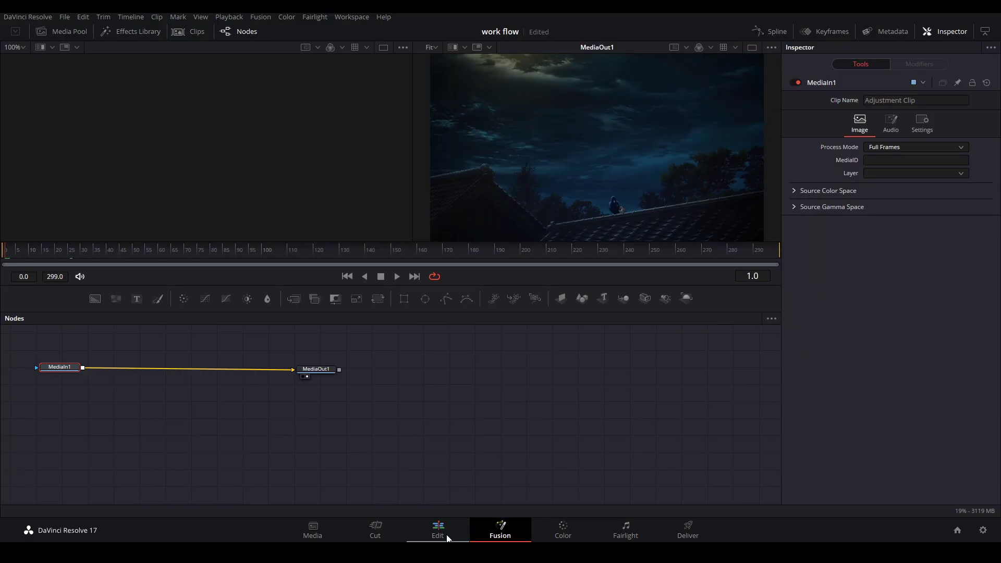
Preview the ellipse animation and drag the render-range end from frame 299 to 210.
{"action": "left_click", "coordinate": [438, 532]}
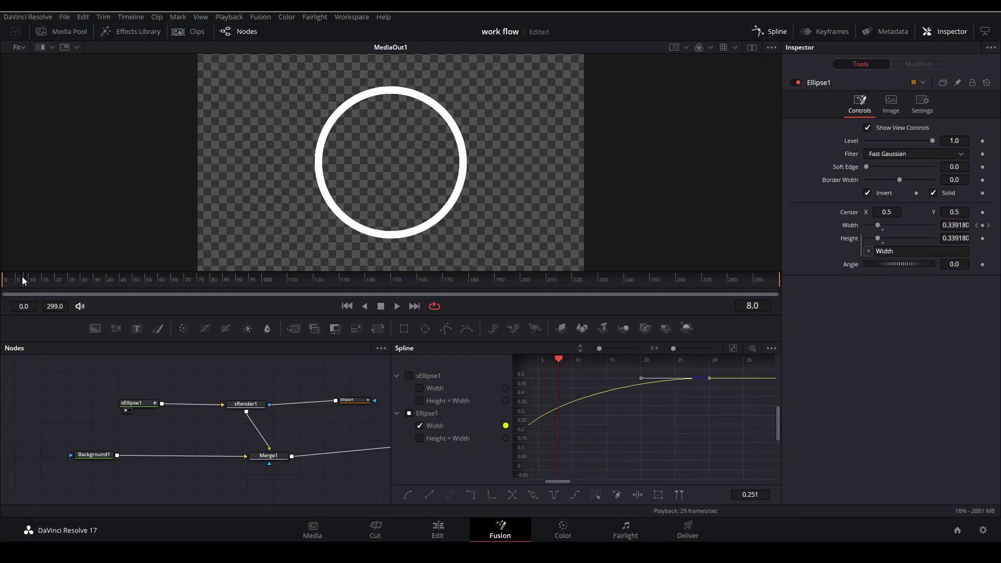
{"action": "key", "text": "space"}
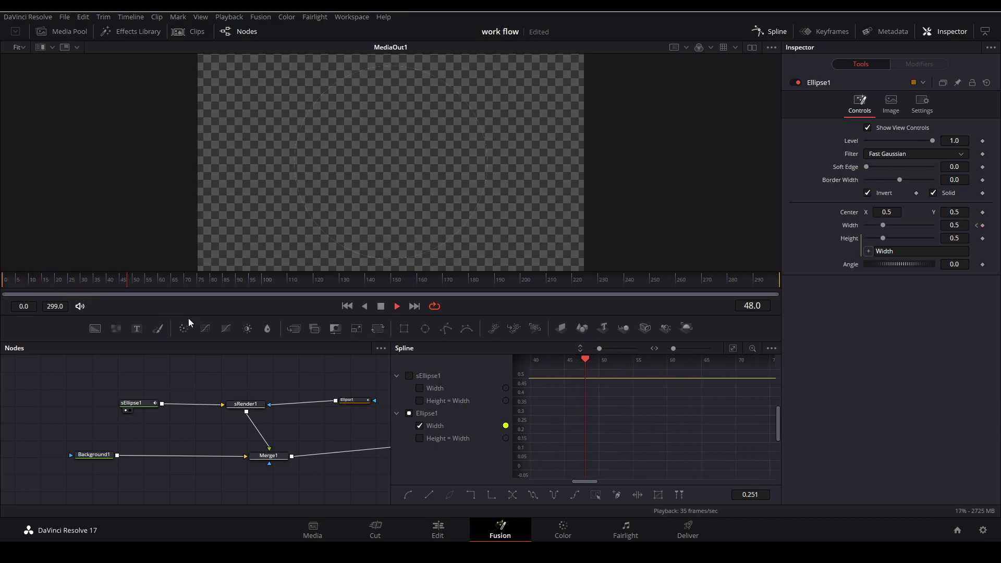
{"action": "key", "text": "space"}
{"action": "left_click", "coordinate": [766, 32]}
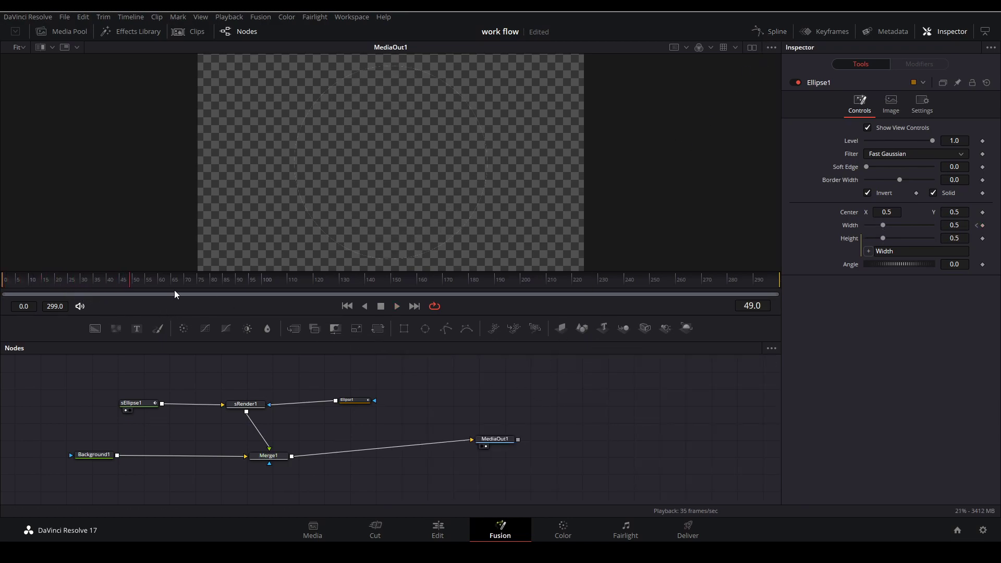
{"action": "left_click", "coordinate": [6, 282]}
{"action": "key", "text": "space"}
{"action": "left_click_drag", "start_coordinate": [11, 283], "coordinate": [6, 283]}
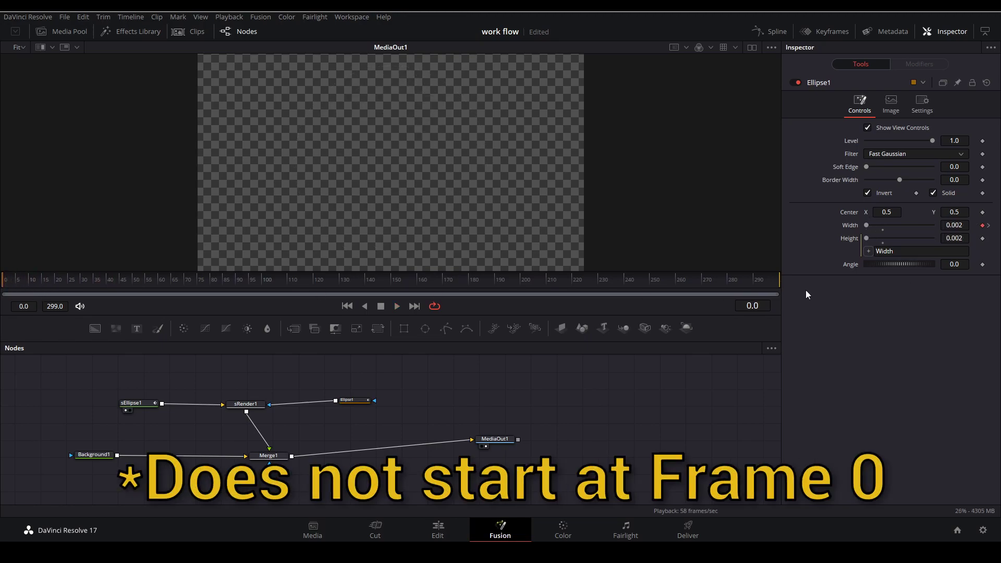
{"action": "left_click_drag", "start_coordinate": [780, 283], "coordinate": [104, 285]}
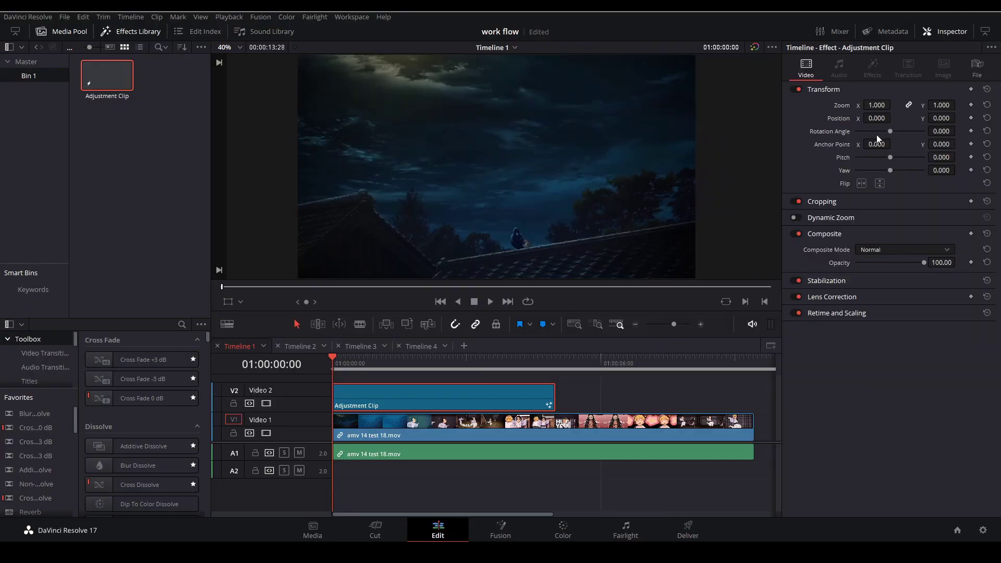
Set the V2 Adjustment Clip's Name to 'test adjust' in the Inspector's File tab.
{"action": "left_click", "coordinate": [978, 65]}
{"action": "left_click", "coordinate": [885, 121]}
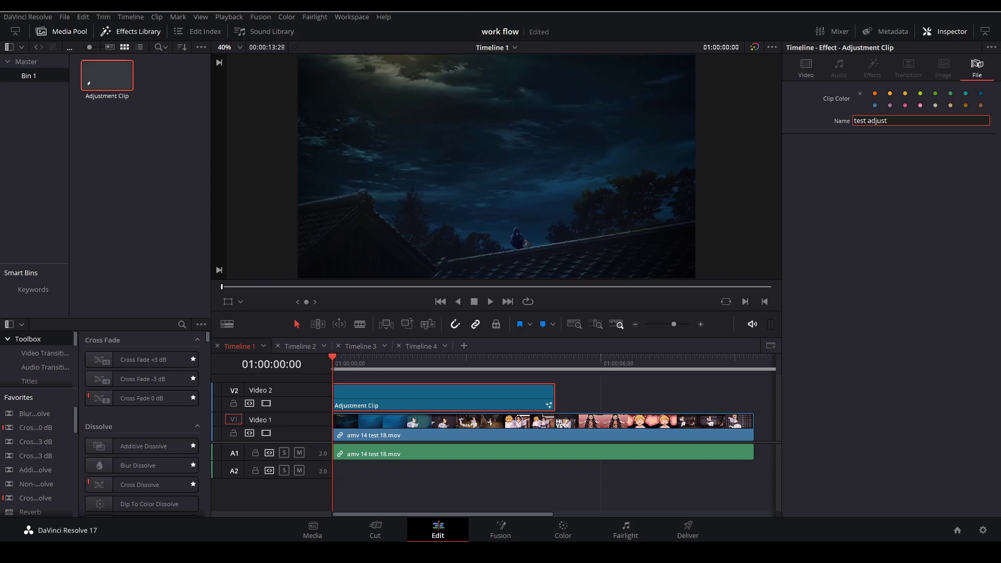
{"action": "left_click", "coordinate": [939, 225]}
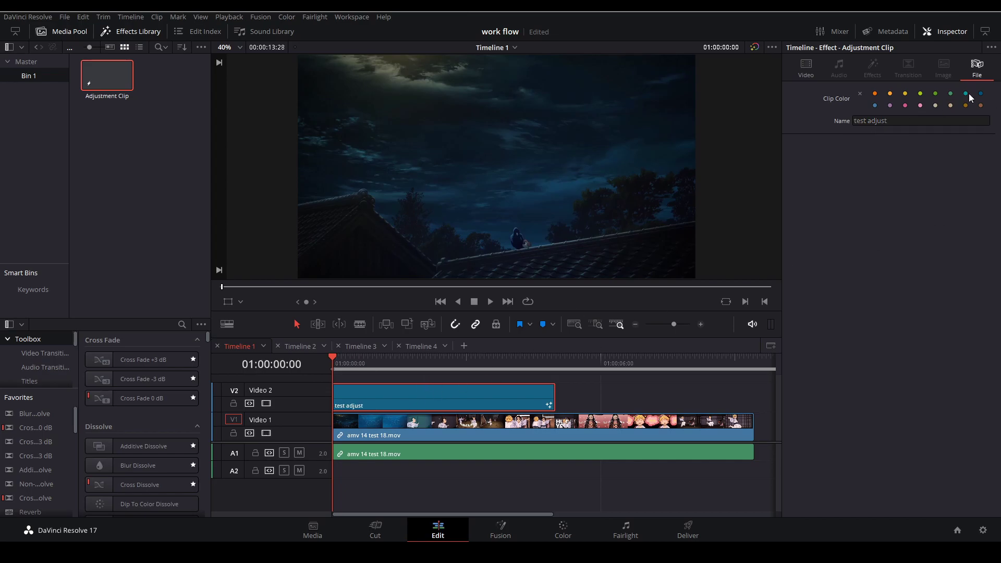
{"action": "left_click", "coordinate": [806, 64]}
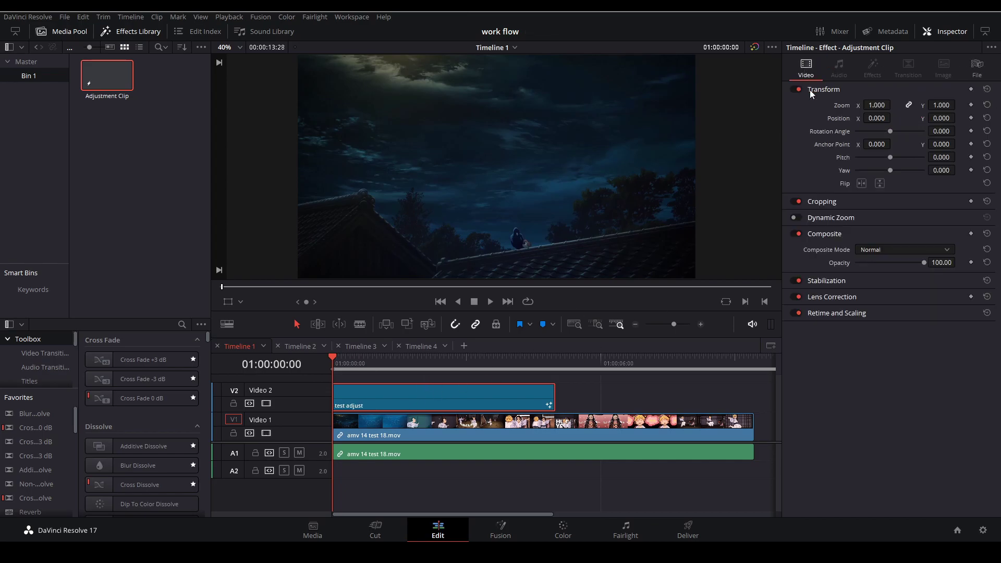
{"action": "left_click", "coordinate": [942, 34]}
{"action": "left_click", "coordinate": [617, 390]}
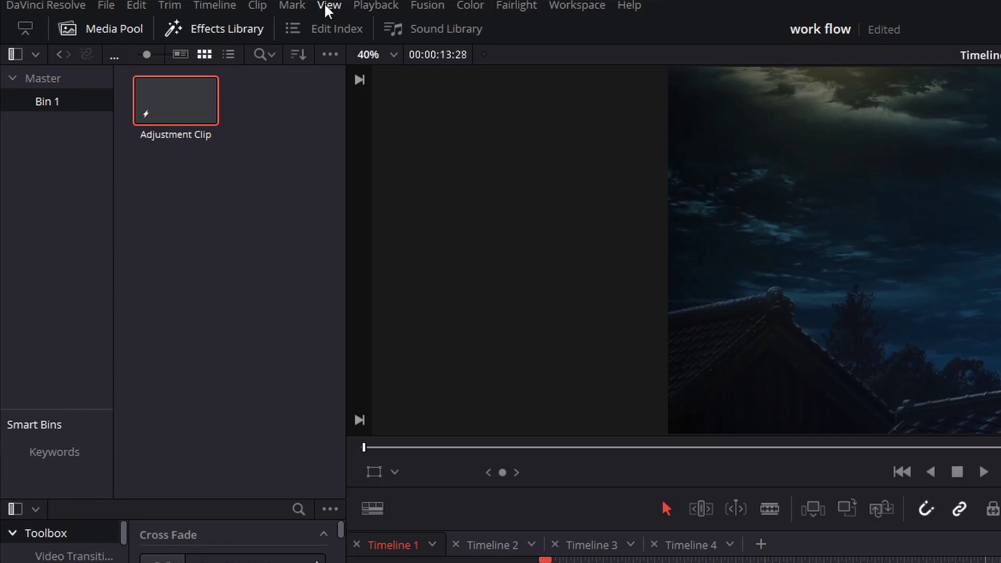
Show the Power Bins, open the test bin and save the test adjust clip into it.
{"action": "left_click", "coordinate": [324, 4]}
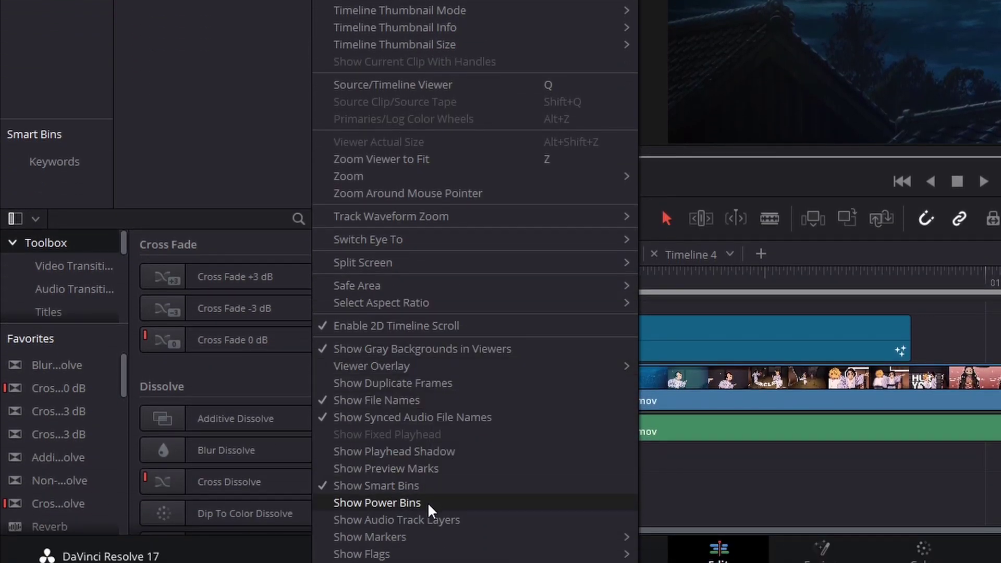
{"action": "left_click", "coordinate": [427, 503]}
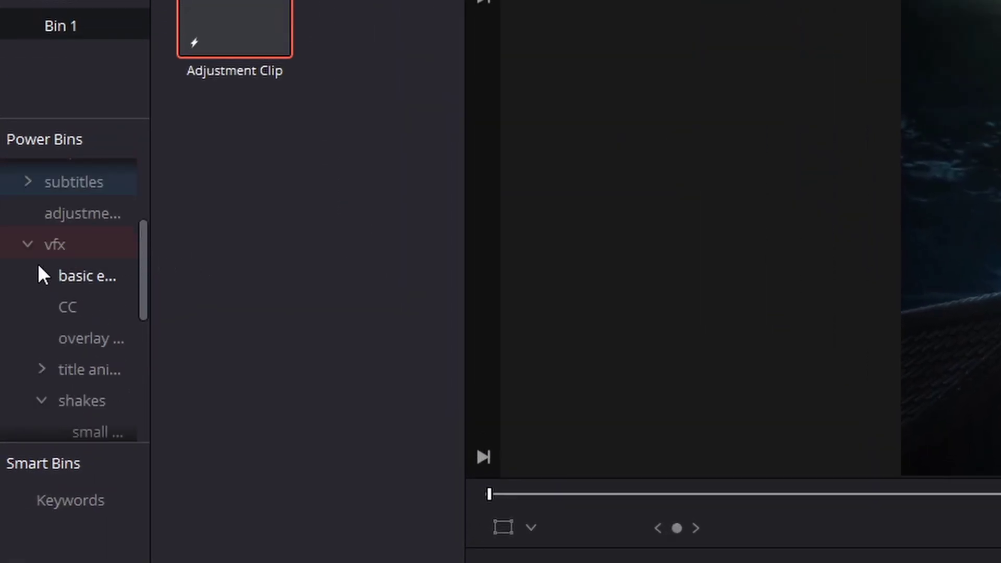
{"action": "scroll", "coordinate": [39, 267], "scroll_direction": "up", "scroll_amount": 3}
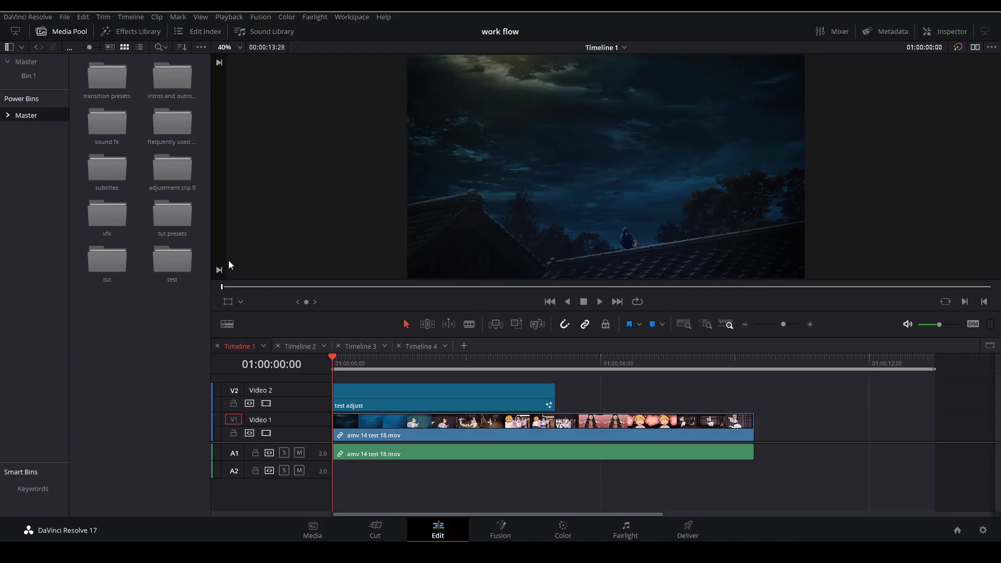
{"action": "double_click", "coordinate": [183, 270]}
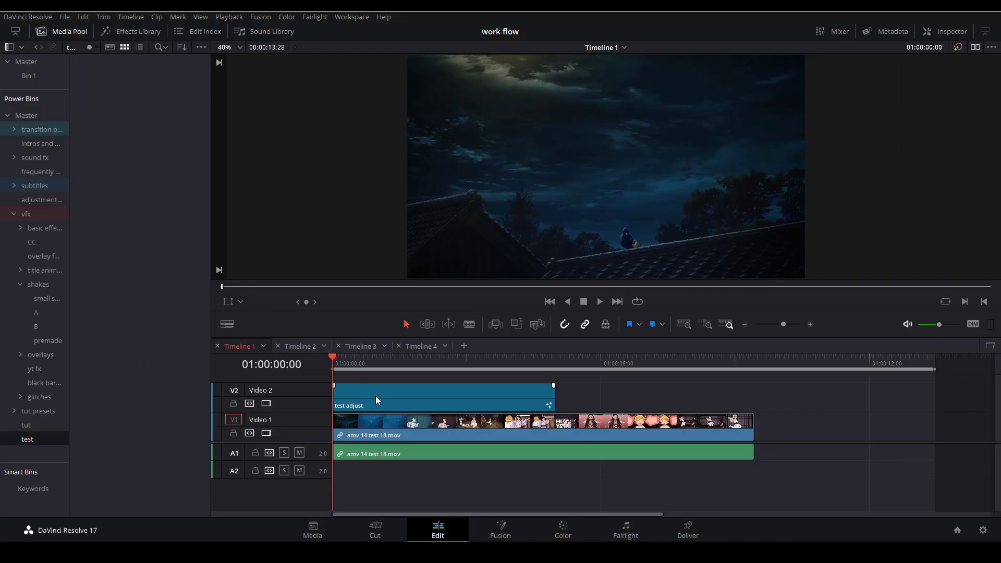
{"action": "left_click_drag", "start_coordinate": [376, 397], "coordinate": [130, 113]}
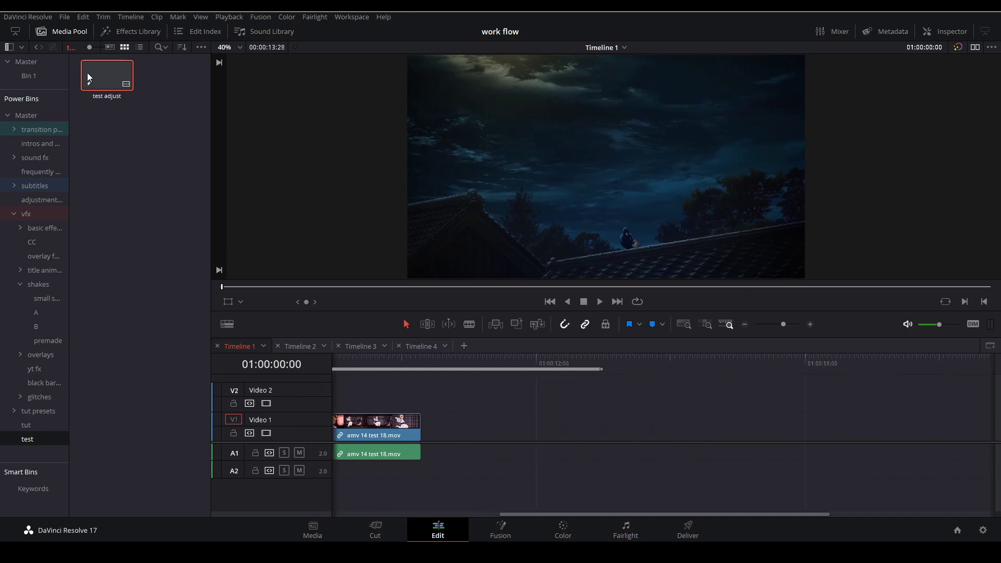
{"action": "left_click_drag", "start_coordinate": [87, 73], "coordinate": [338, 279]}
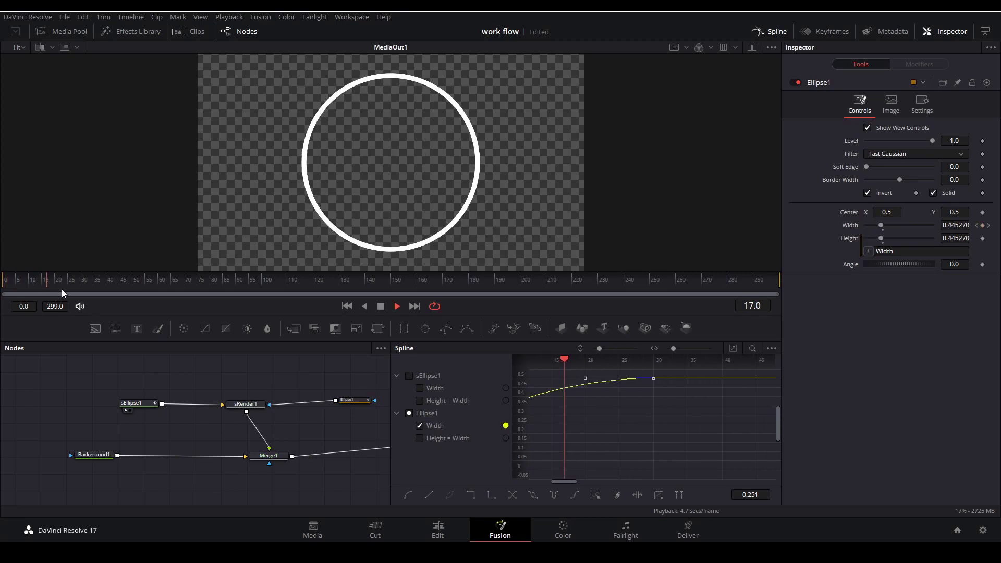
Add the Color wheel generator from Templates > Generators to the node graph.
{"action": "left_click", "coordinate": [765, 32]}
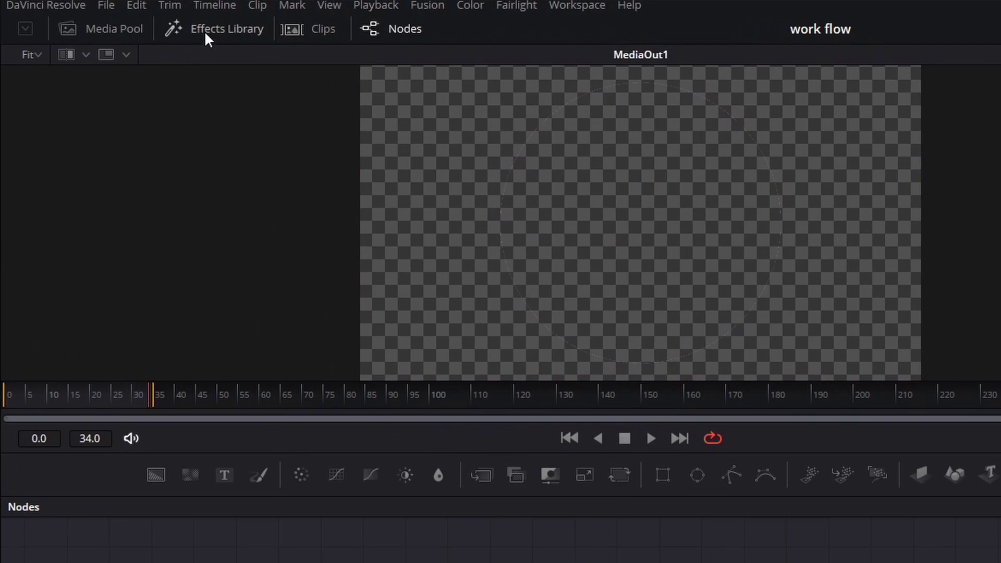
{"action": "left_click", "coordinate": [206, 34]}
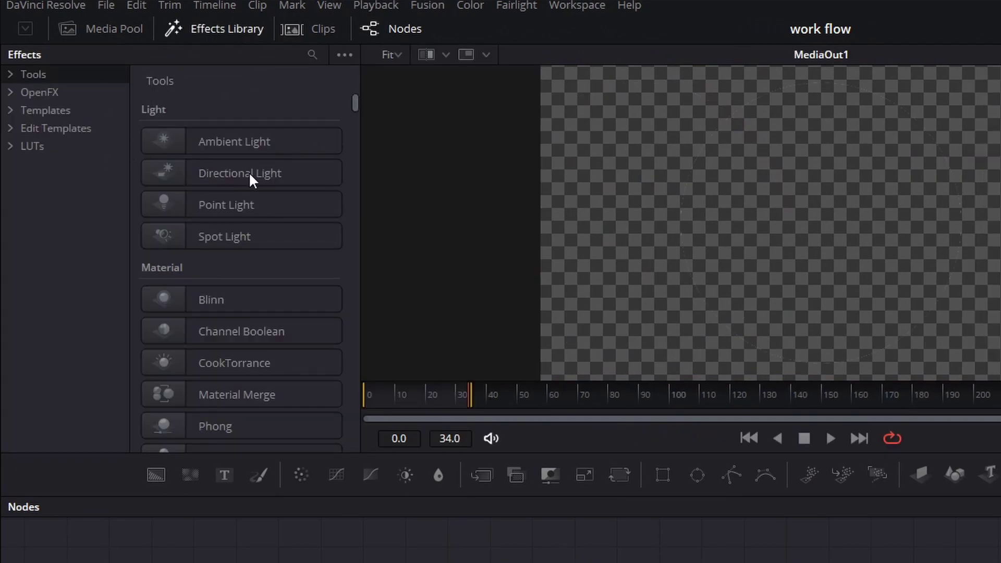
{"action": "scroll", "coordinate": [138, 245], "scroll_direction": "down", "scroll_amount": 10}
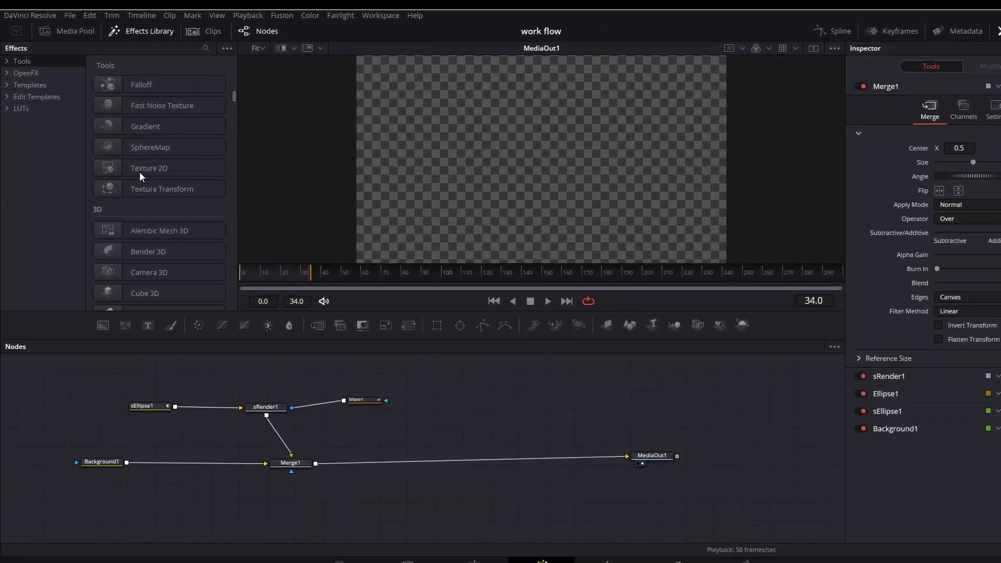
{"action": "left_click", "coordinate": [45, 111]}
{"action": "left_click", "coordinate": [71, 166]}
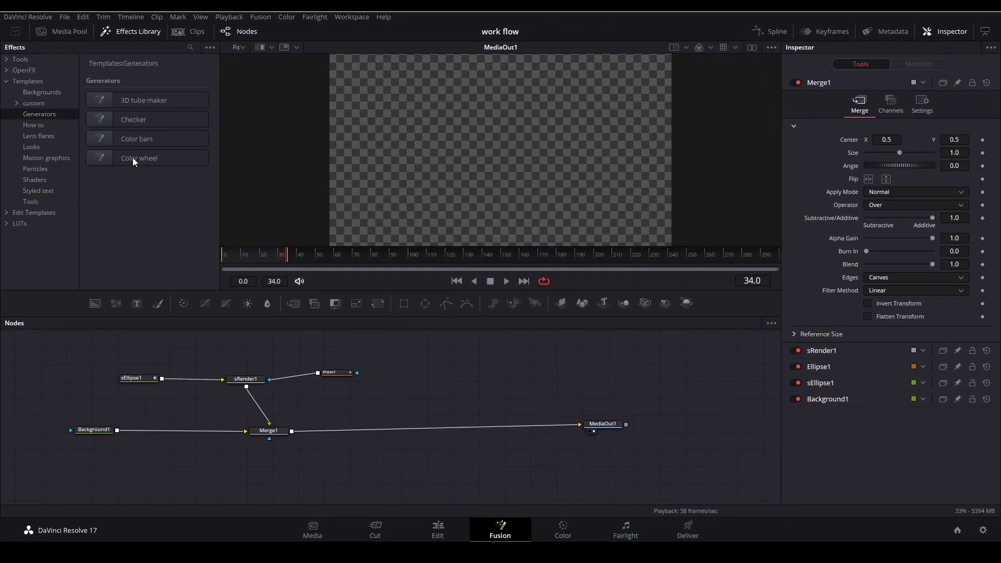
{"action": "left_click_drag", "start_coordinate": [133, 160], "coordinate": [468, 387]}
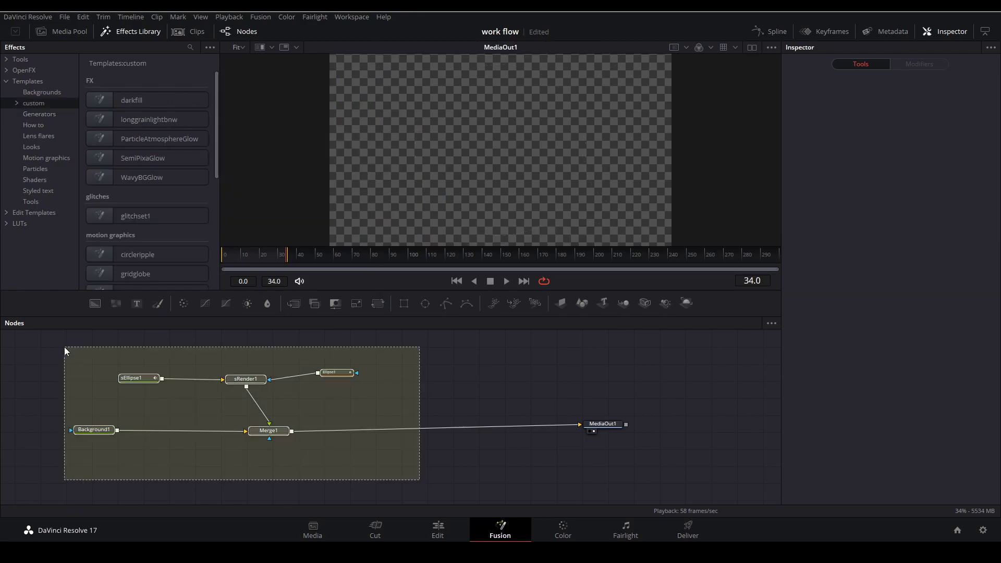
{"action": "left_click_drag", "start_coordinate": [65, 346], "coordinate": [65, 346]}
Marquee-select all nodes of the ellipse composition in the Nodes editor.
{"action": "left_click", "coordinate": [268, 434]}
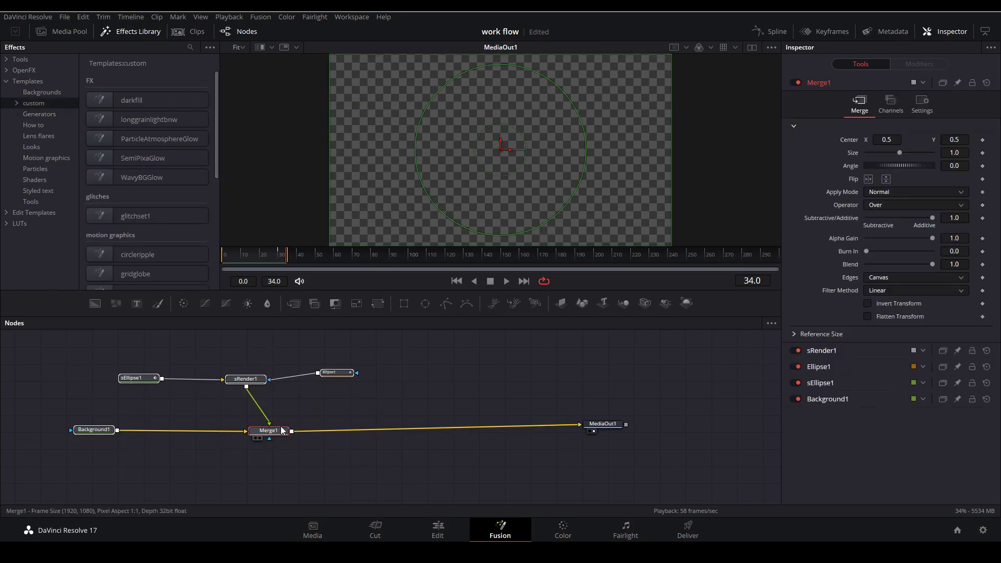
{"action": "right_click", "coordinate": [269, 436]}
{"action": "key", "text": "Escape"}
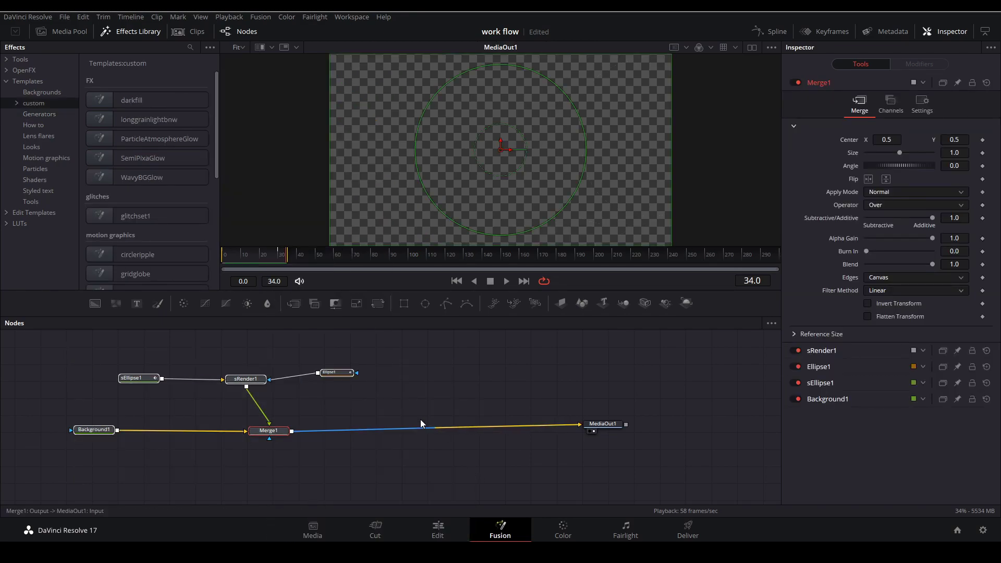
{"action": "left_click_drag", "start_coordinate": [400, 349], "coordinate": [99, 449]}
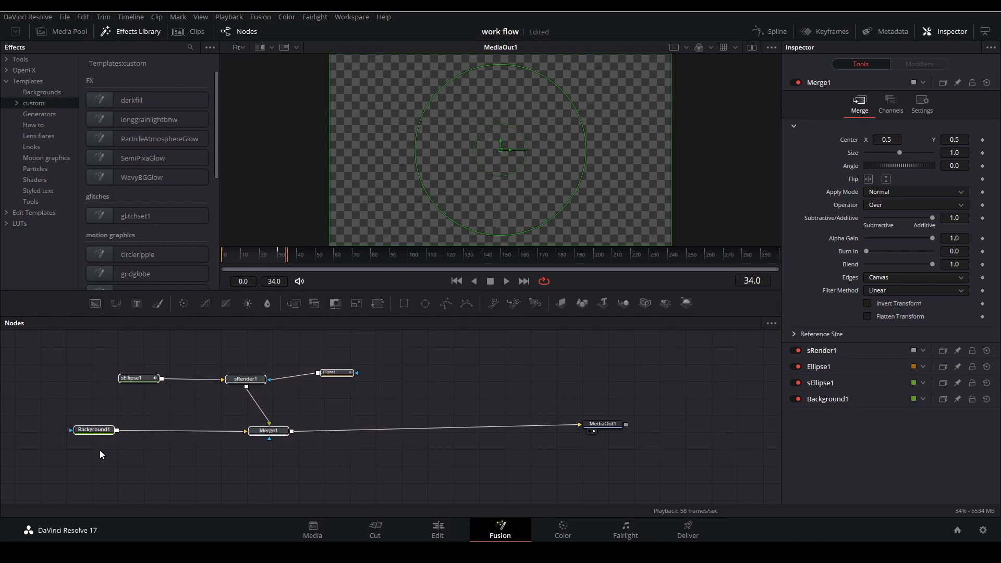
Save the selected node tree as settings file circleripple2 in Templates/Fusion/custom/motion graphics.
{"action": "left_click", "coordinate": [338, 374]}
{"action": "right_click", "coordinate": [339, 375]}
{"action": "mouse_move", "coordinate": [365, 353]}
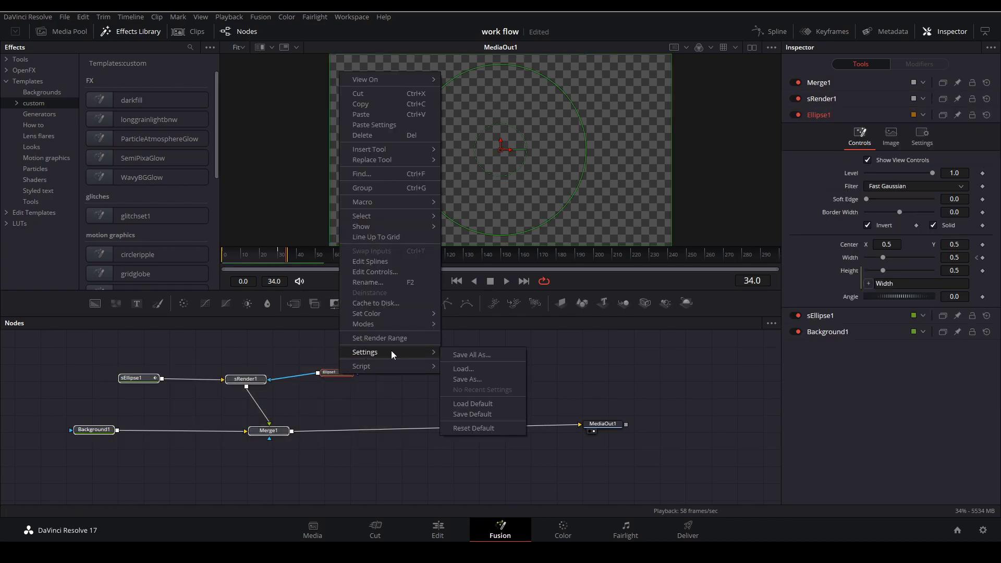
{"action": "left_click", "coordinate": [467, 379]}
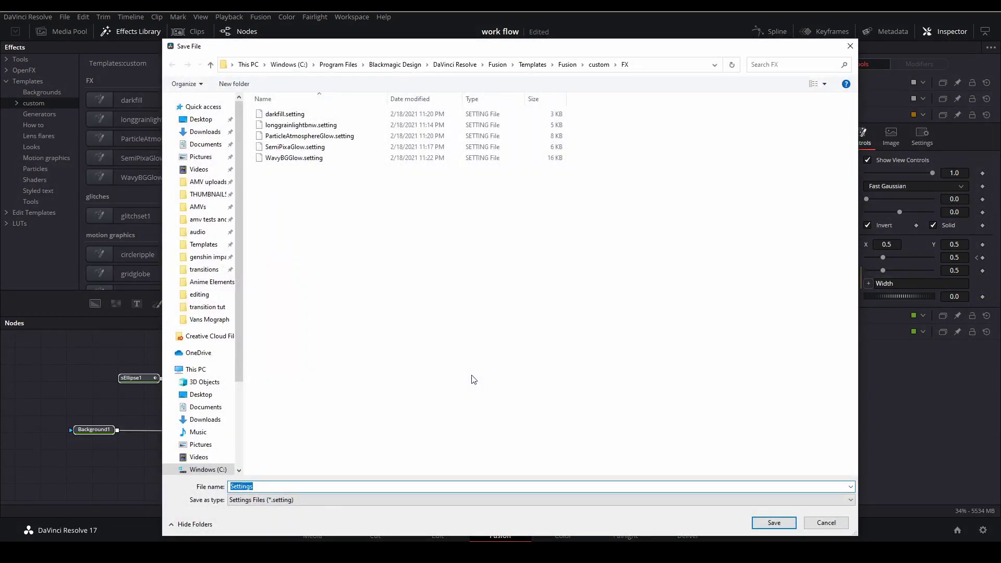
{"action": "left_click", "coordinate": [473, 379]}
{"action": "left_click", "coordinate": [533, 64]}
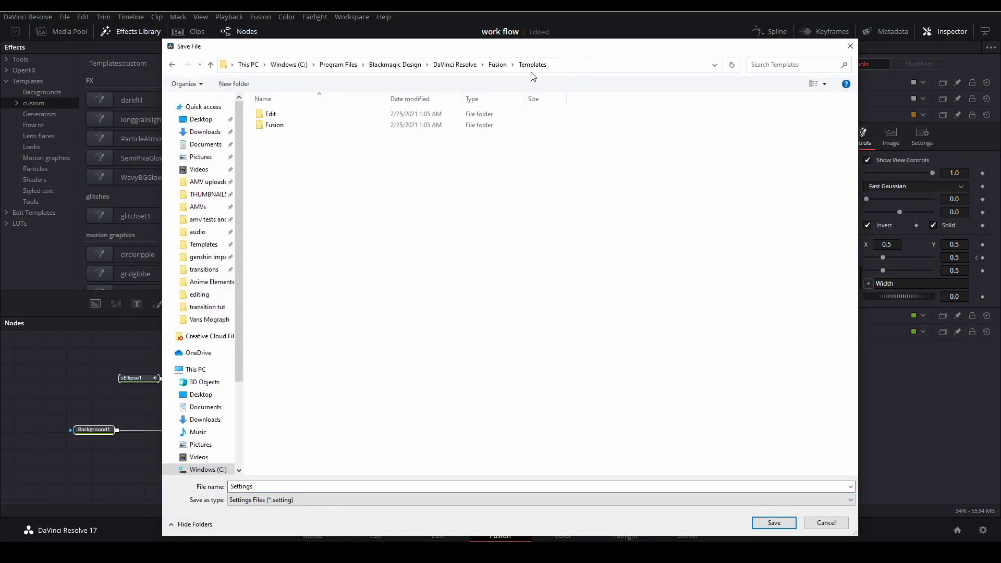
{"action": "double_click", "coordinate": [278, 126]}
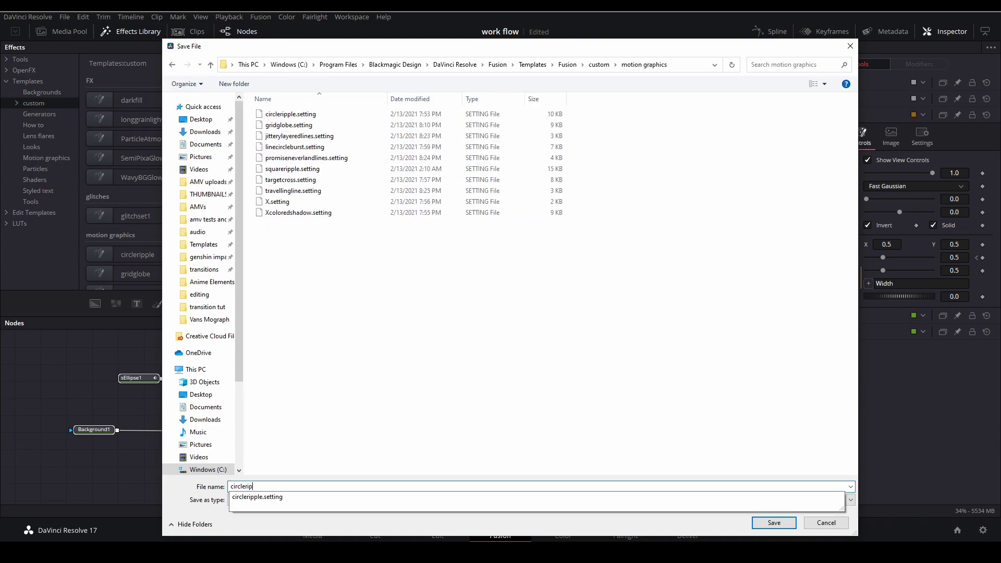
{"action": "type", "text": "2"}
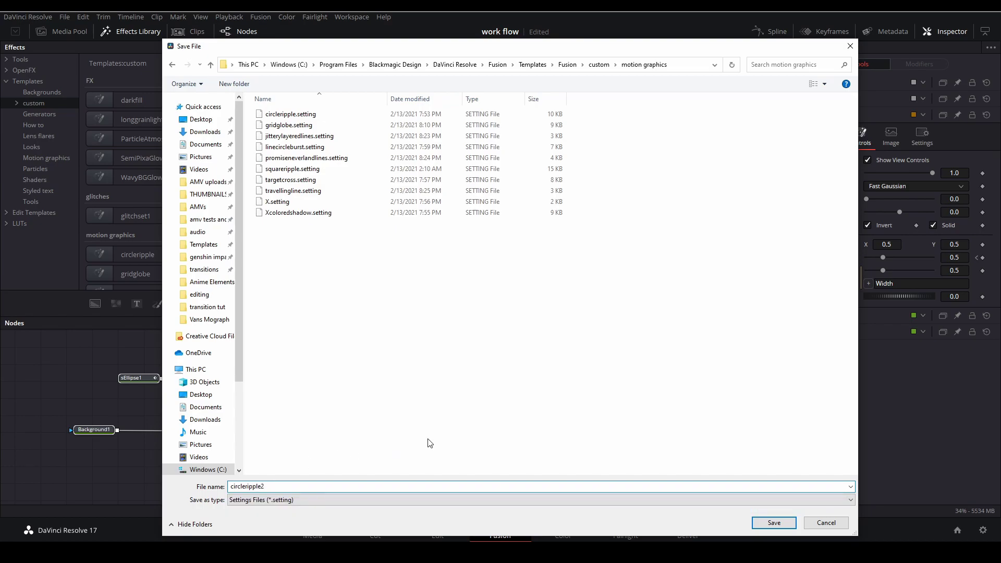
{"action": "left_click", "coordinate": [767, 524]}
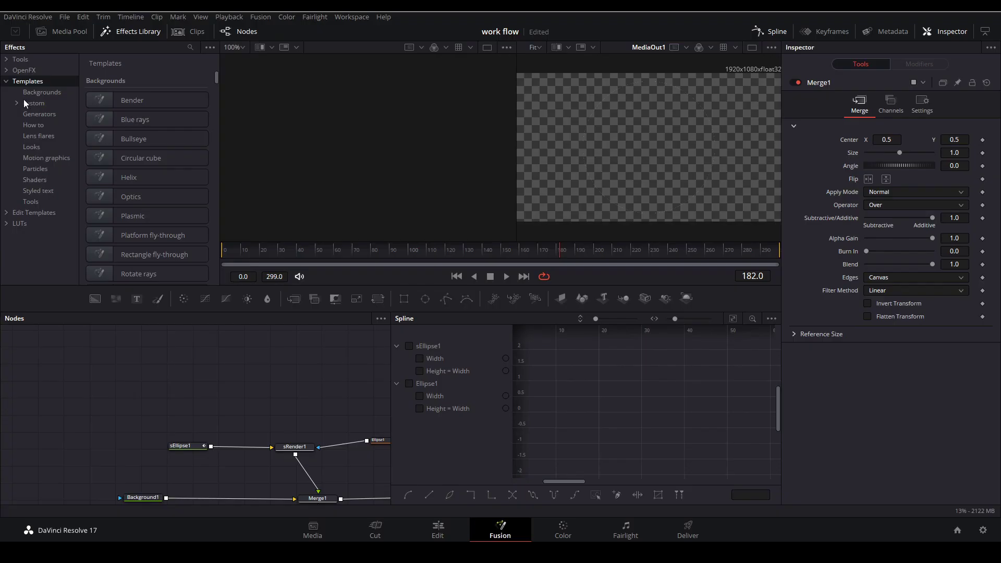
Drag the circleripple2 preset from the custom templates into the node graph.
{"action": "left_click", "coordinate": [31, 103]}
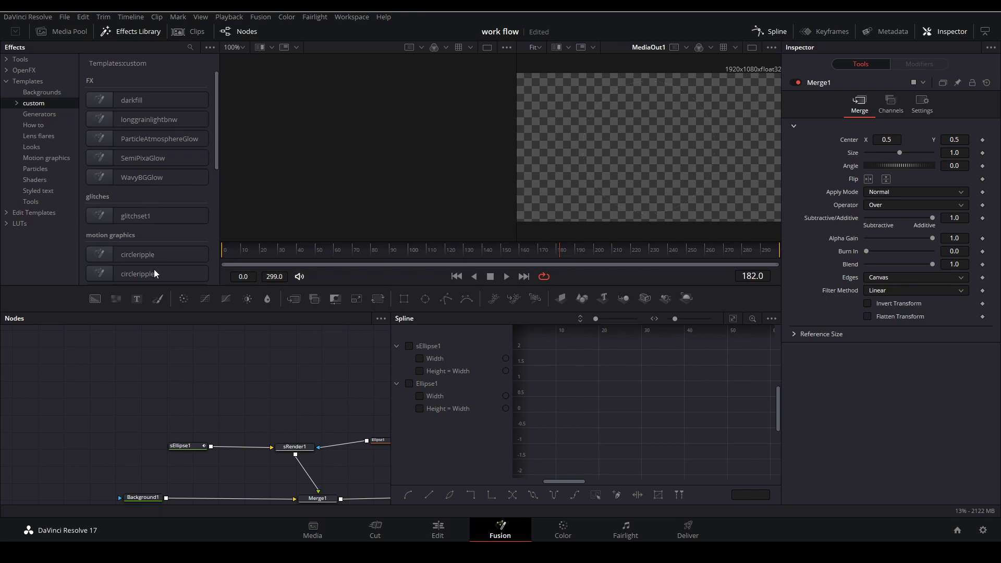
{"action": "left_click_drag", "start_coordinate": [155, 272], "coordinate": [152, 324]}
{"action": "left_click_drag", "start_coordinate": [240, 382], "coordinate": [226, 373]}
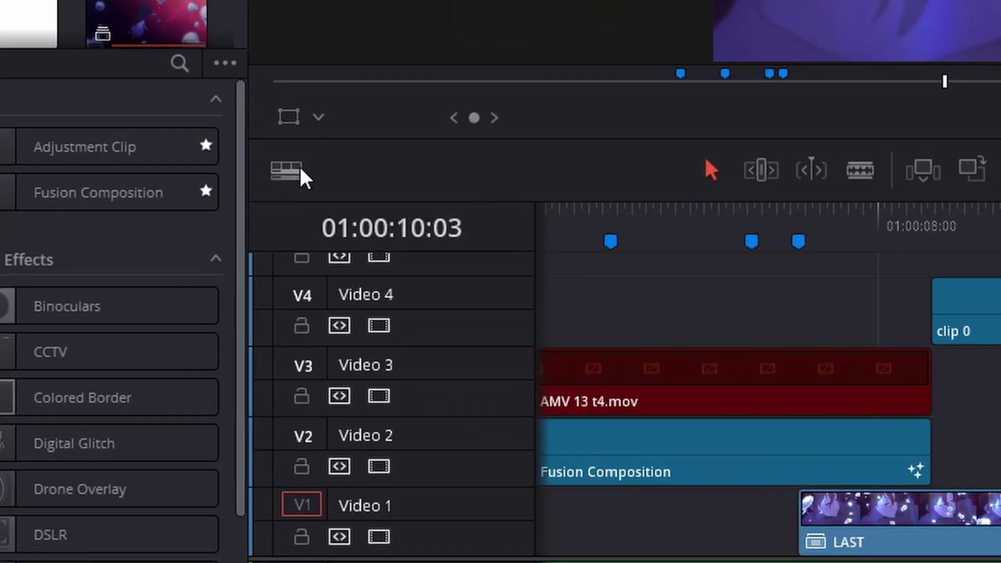
Enable stacked timeline tabs and open the LAST compound clip as its own timeline tab.
{"action": "left_click", "coordinate": [232, 326]}
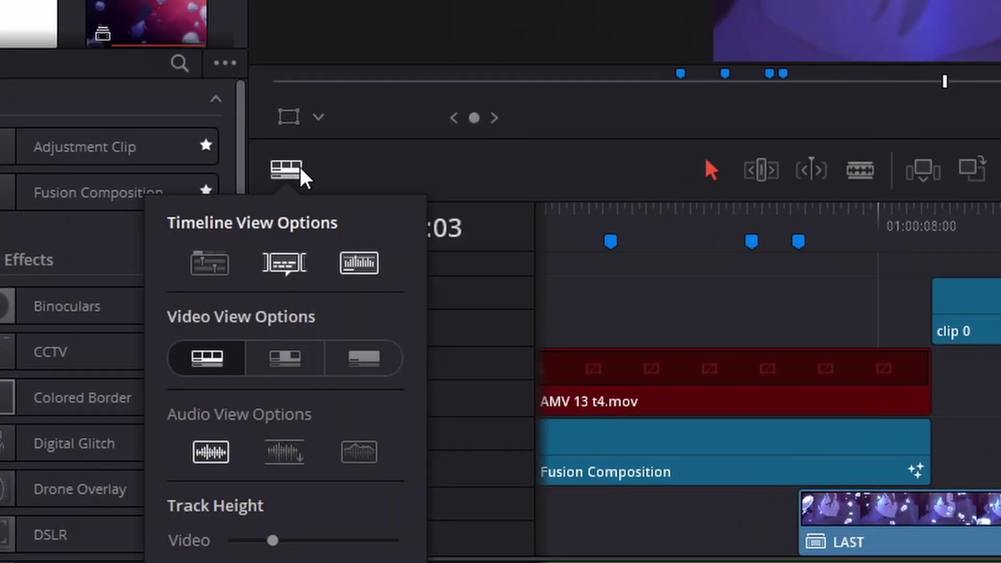
{"action": "left_click", "coordinate": [211, 266]}
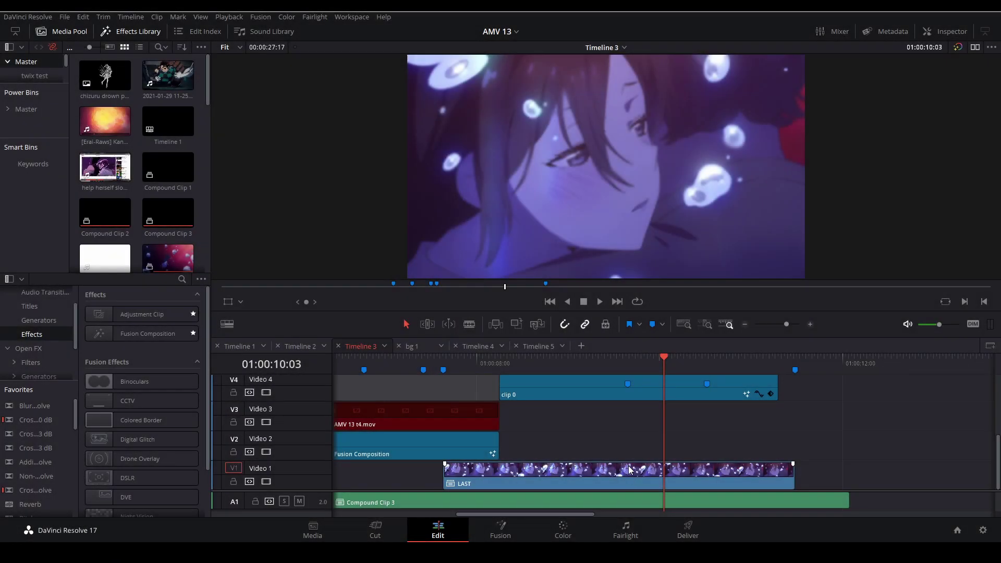
{"action": "right_click", "coordinate": [630, 470]}
{"action": "left_click", "coordinate": [681, 189]}
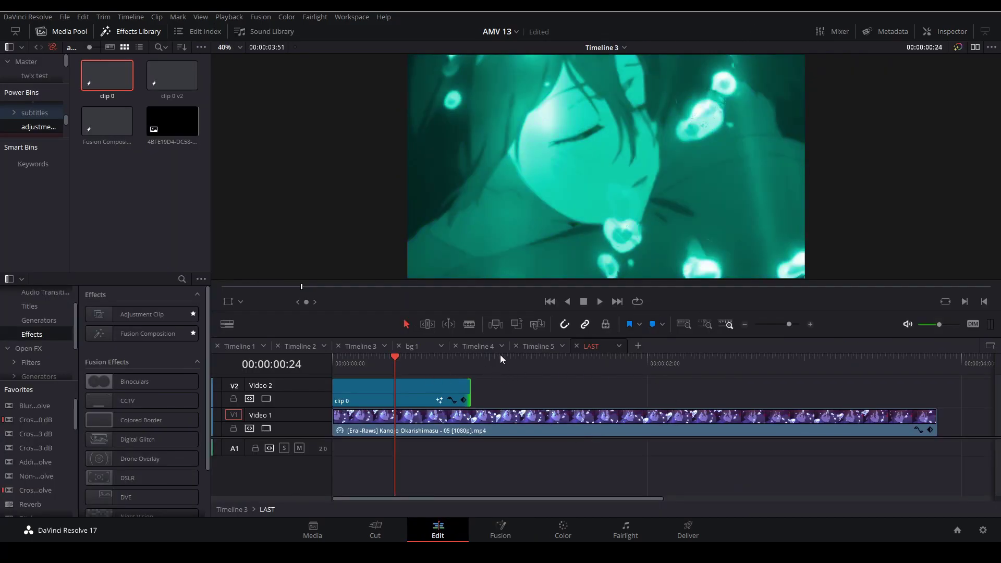
{"action": "left_click", "coordinate": [367, 347]}
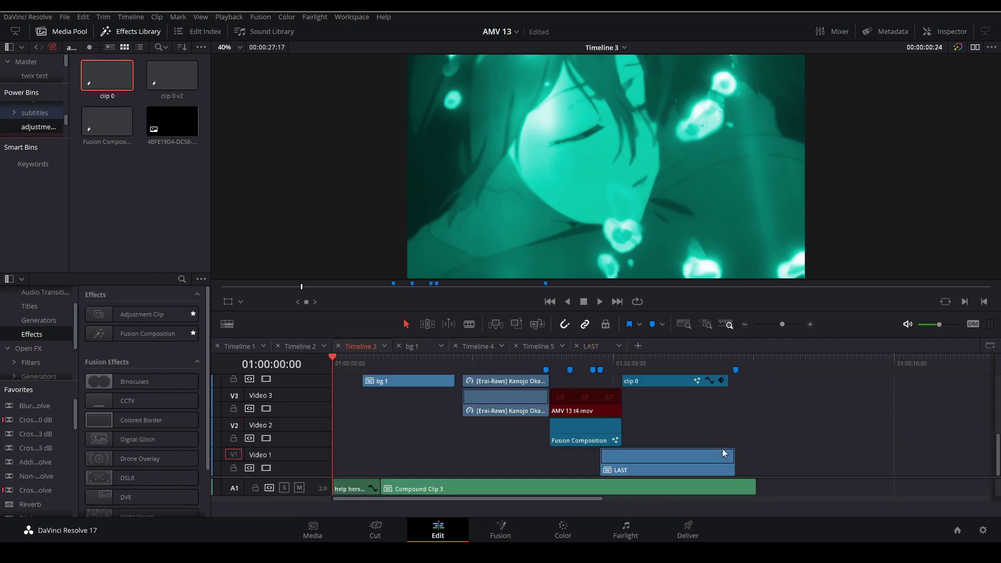
{"action": "left_click", "coordinate": [489, 357]}
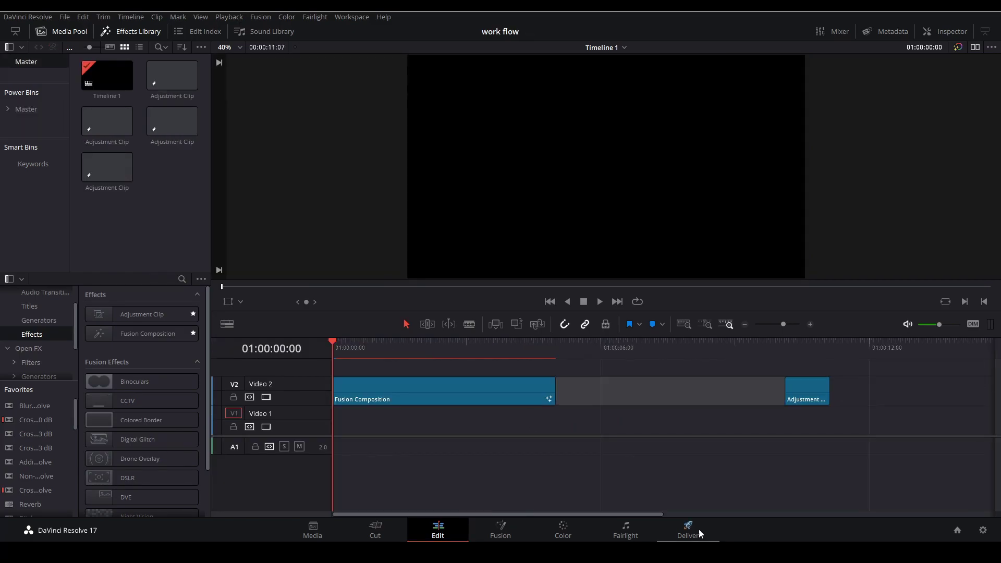
On the Deliver page, mark the In point of the In/Out render range.
{"action": "left_click", "coordinate": [699, 532]}
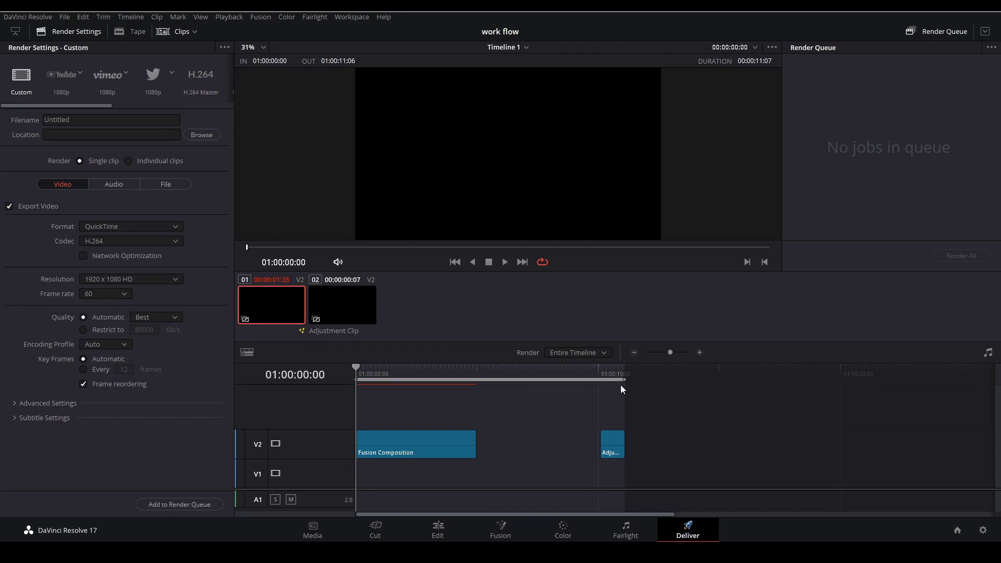
{"action": "left_click_drag", "start_coordinate": [624, 380], "coordinate": [477, 380]}
{"action": "left_click_drag", "start_coordinate": [356, 349], "coordinate": [577, 359]}
{"action": "right_click", "coordinate": [578, 359]}
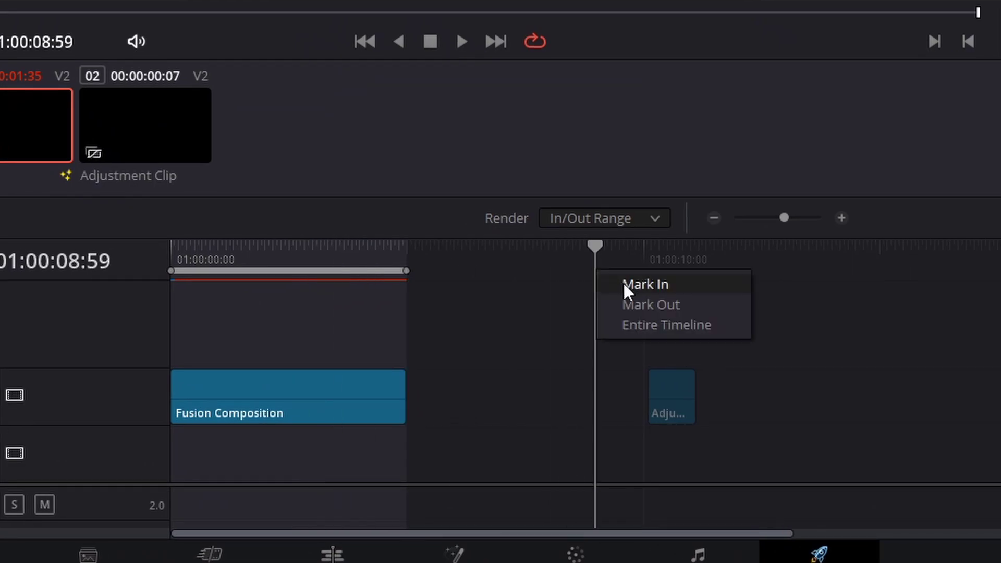
{"action": "left_click", "coordinate": [624, 285]}
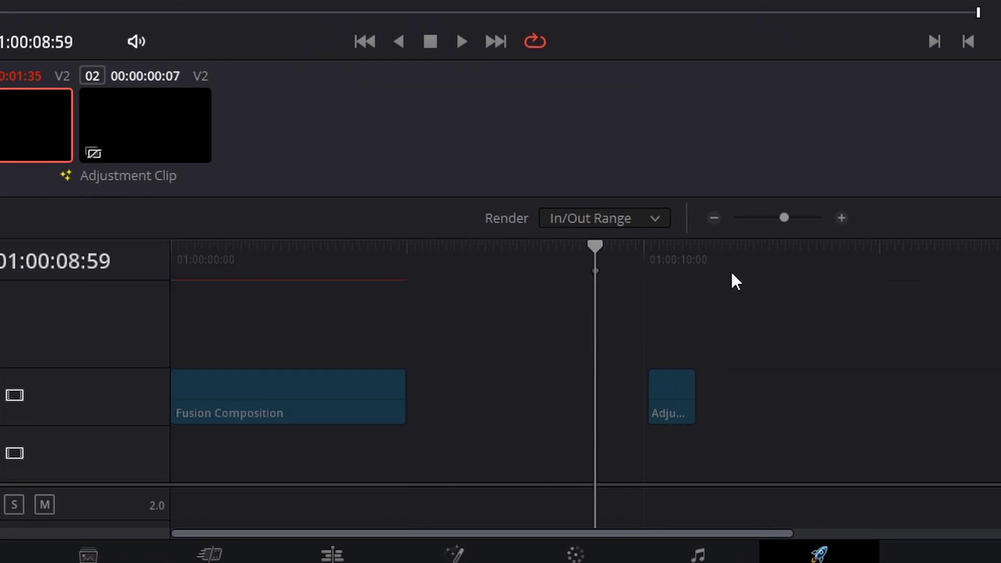
Mark the Out point to close the render range and jump back to it.
{"action": "left_click", "coordinate": [811, 261]}
{"action": "right_click", "coordinate": [836, 271]}
{"action": "left_click", "coordinate": [862, 298]}
{"action": "left_click", "coordinate": [695, 279]}
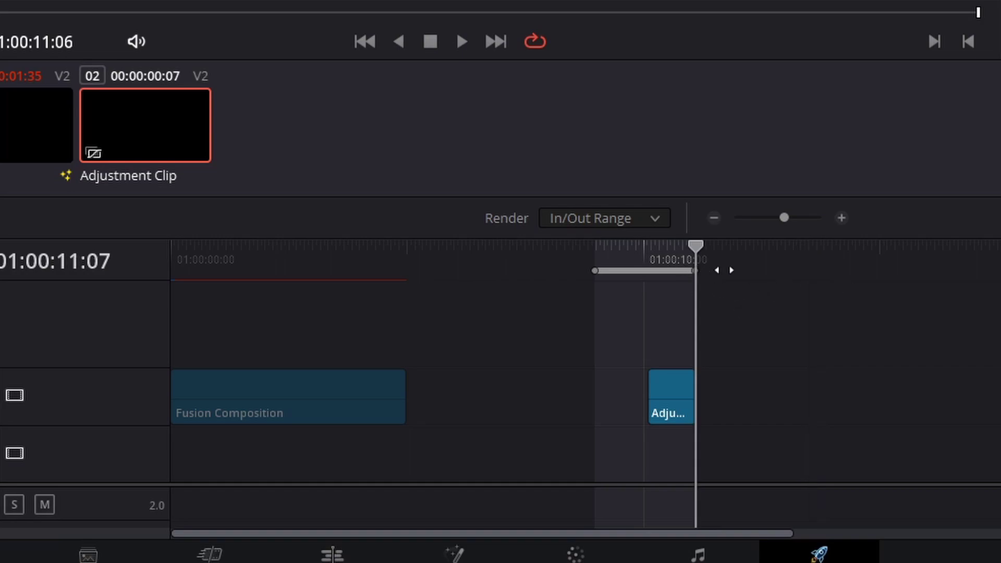
{"action": "left_click", "coordinate": [804, 277]}
{"action": "key", "text": "shift+o"}
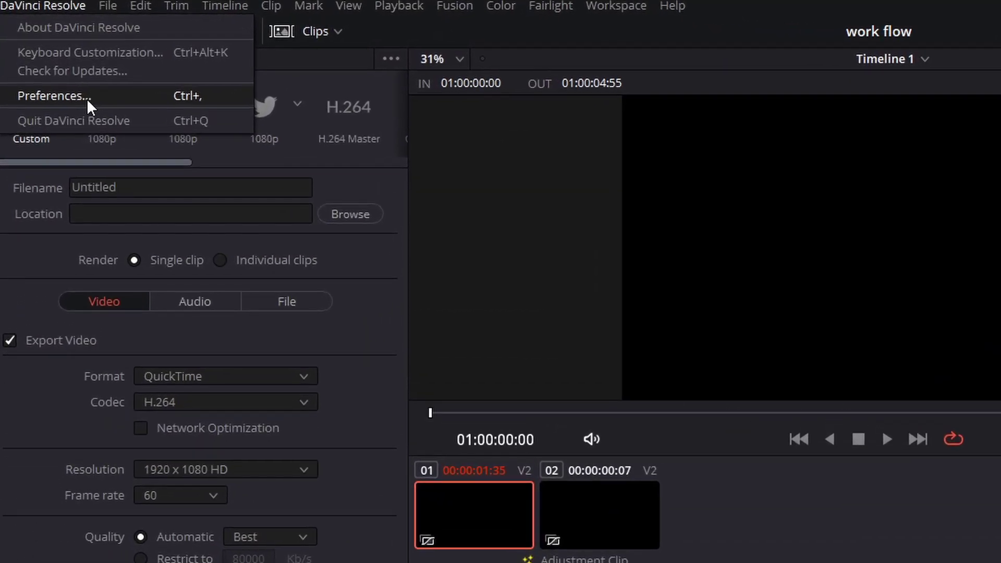
Open Resolve's Preferences and switch to the User tab's UI Settings.
{"action": "left_click", "coordinate": [52, 69]}
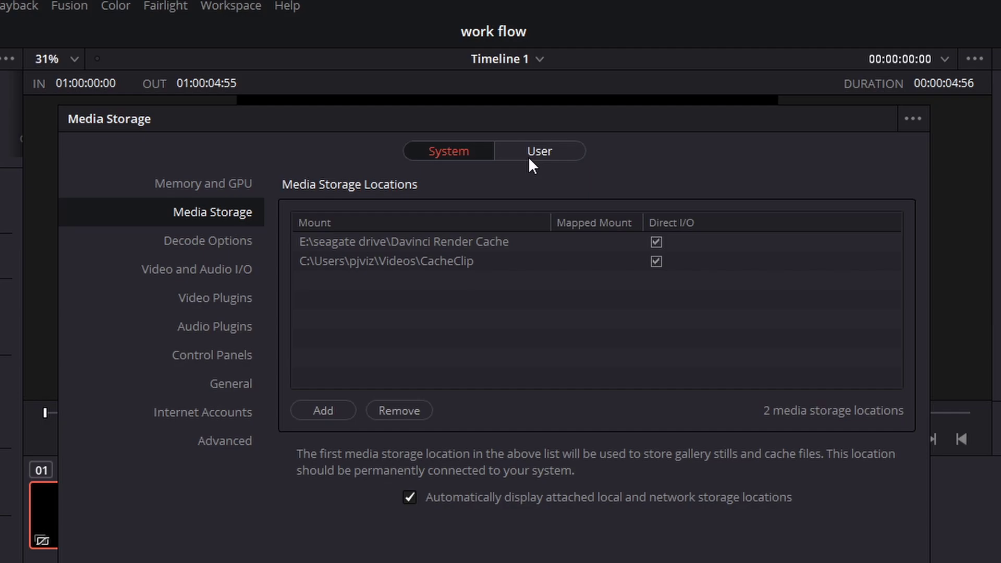
{"action": "left_click", "coordinate": [530, 164]}
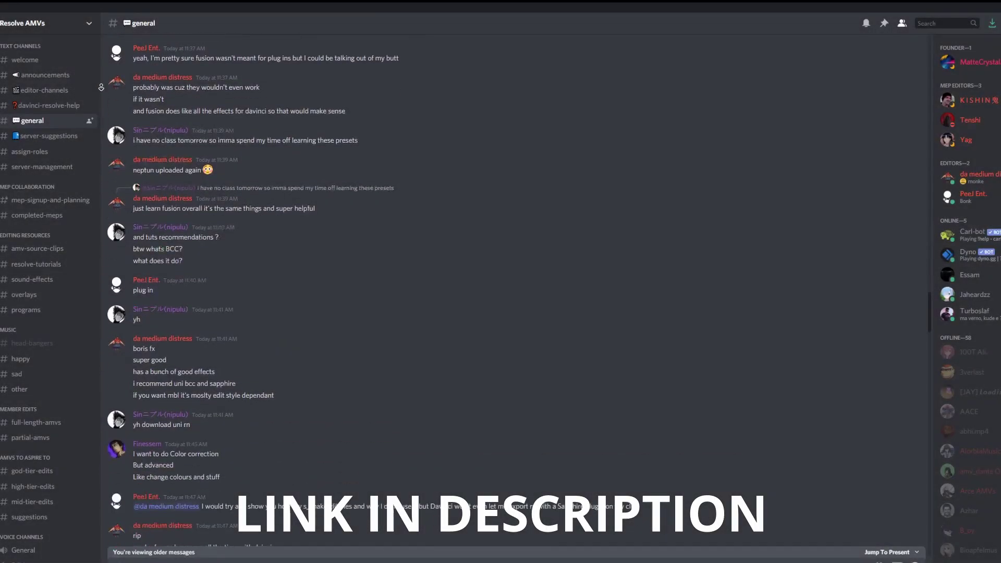
Scroll through the Resolve AMVs #general channel to messages about rendering and caching adjustment clips.
{"action": "scroll", "coordinate": [101, 92], "scroll_direction": "down", "scroll_amount": 15}
{"action": "scroll", "coordinate": [101, 93], "scroll_direction": "down", "scroll_amount": 20}
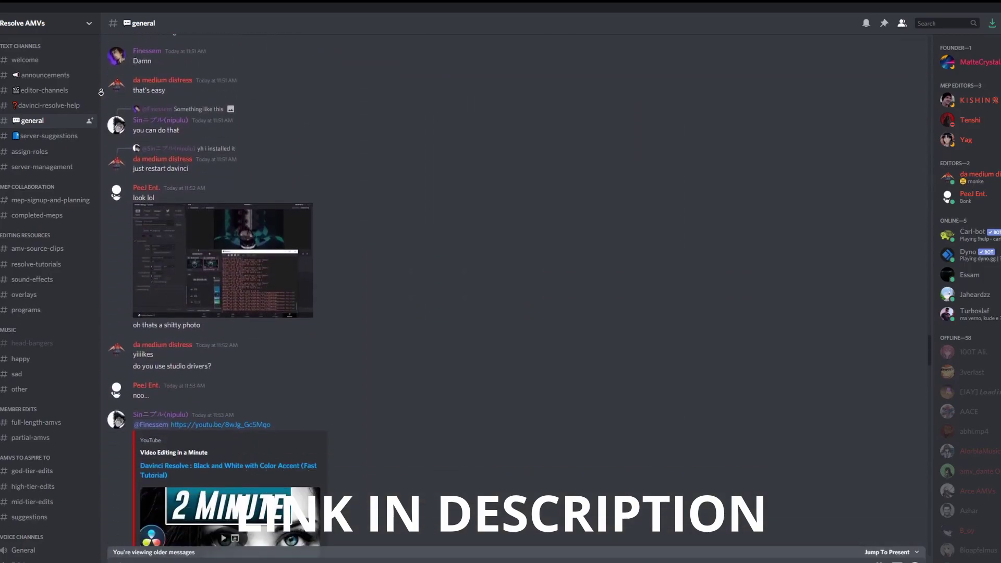
{"action": "scroll", "coordinate": [101, 93], "scroll_direction": "down", "scroll_amount": 20}
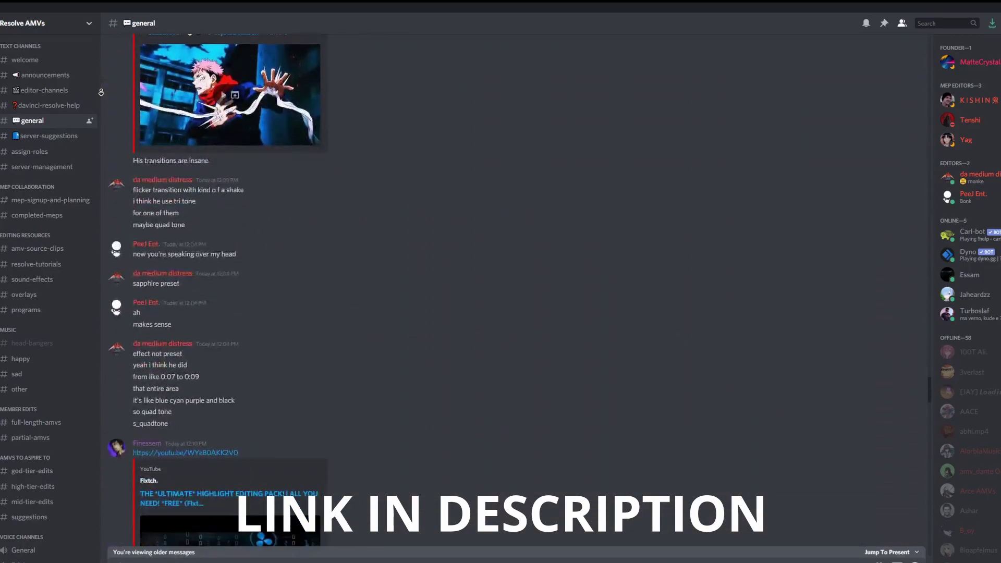
{"action": "scroll", "coordinate": [101, 92], "scroll_direction": "down", "scroll_amount": 5}
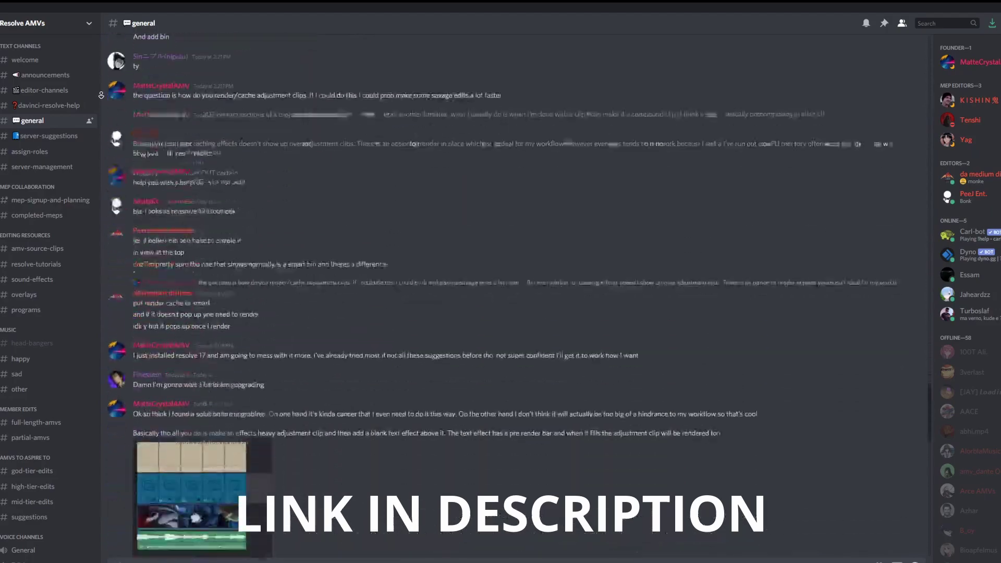